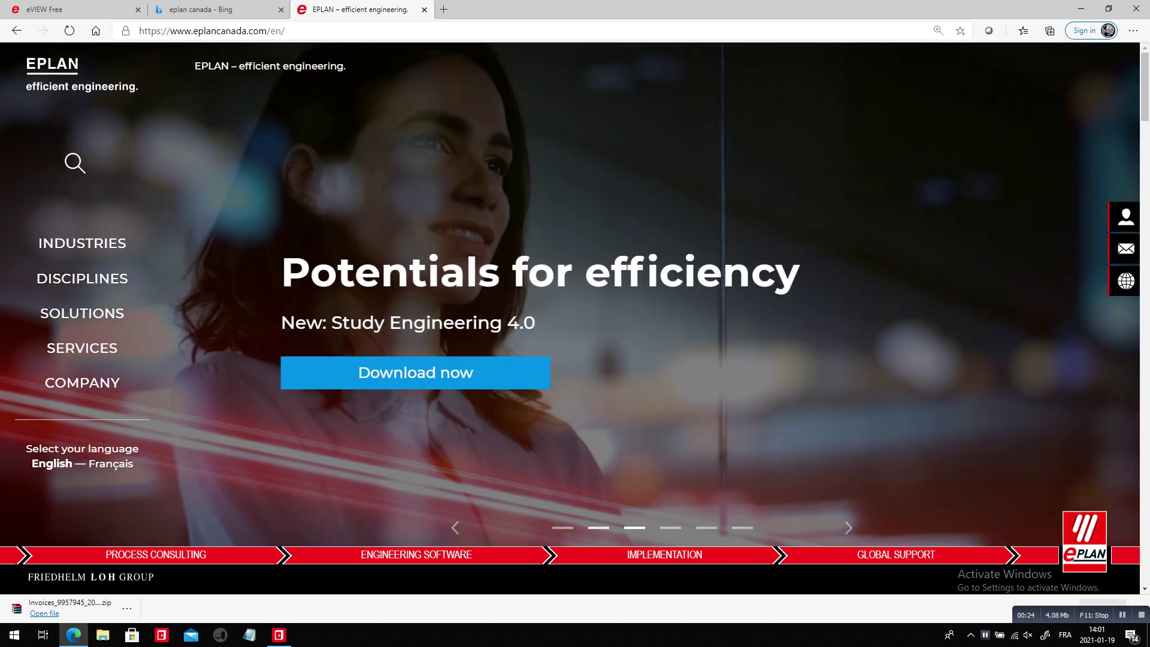
# Review P03 interior pages 4.3, 4.2 and 4.4, page 2 P00, and the CU drawings P04L1A and P04L1B in the eVIEW project
pyautogui.click(78, 10)
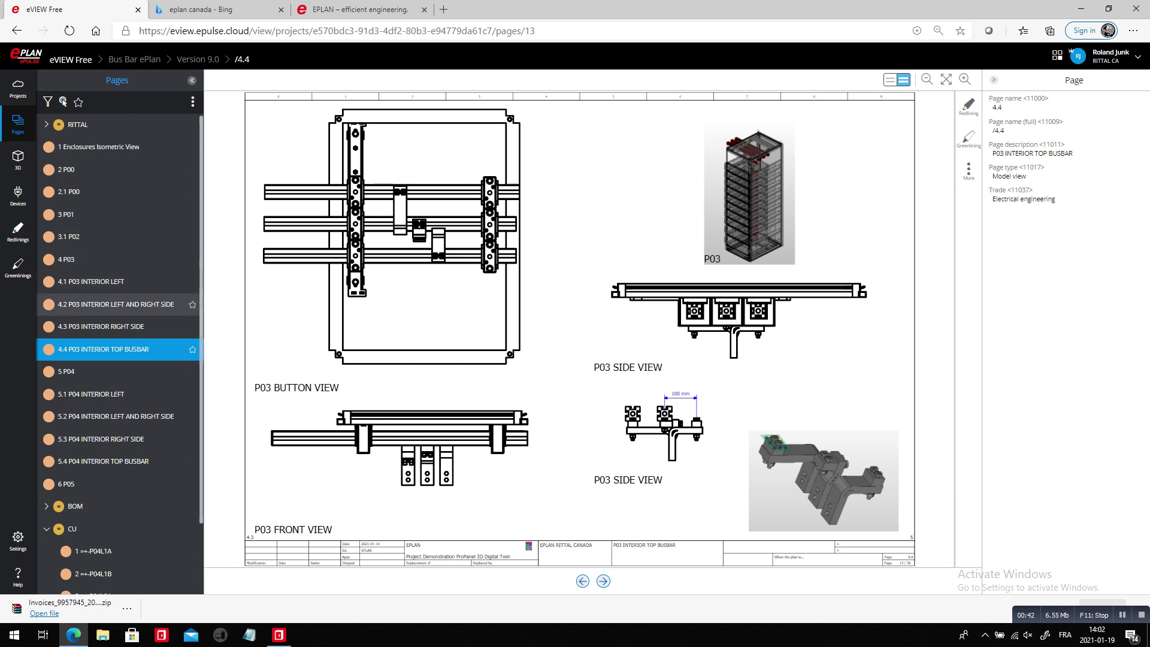
pyautogui.click(96, 326)
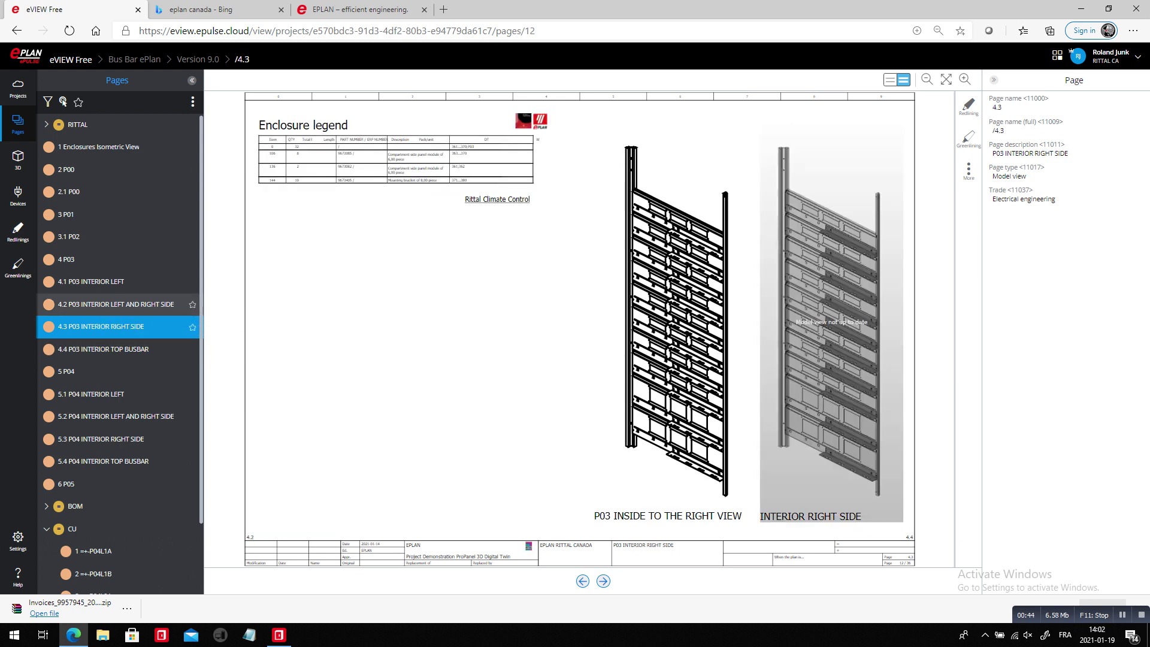
pyautogui.click(102, 305)
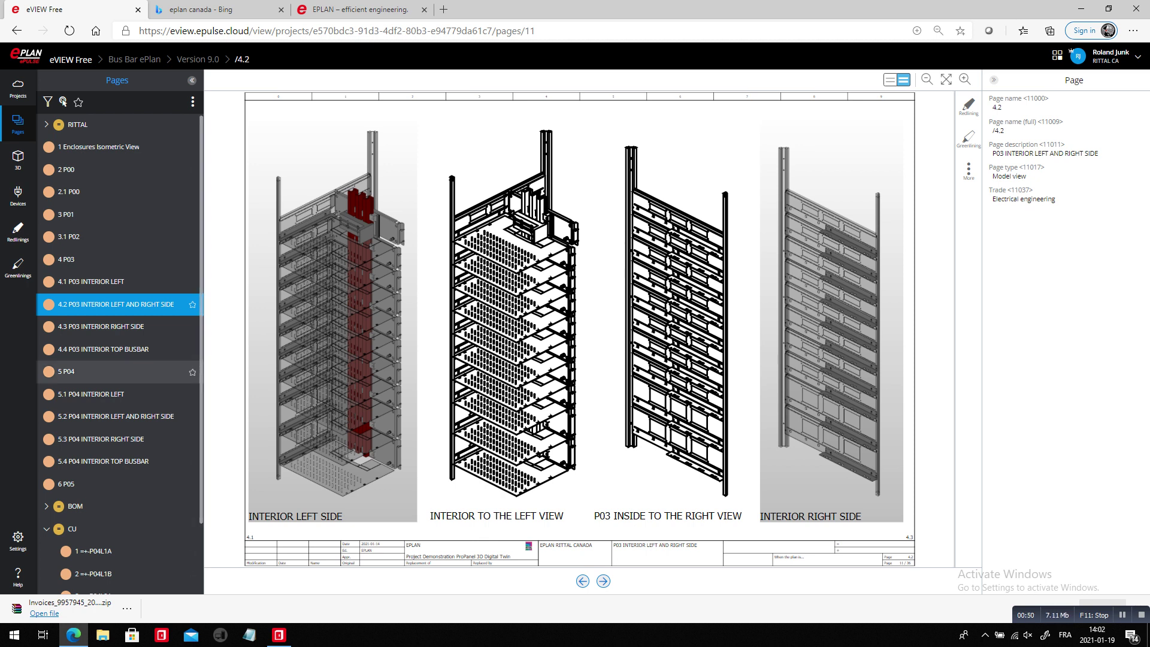
pyautogui.click(103, 350)
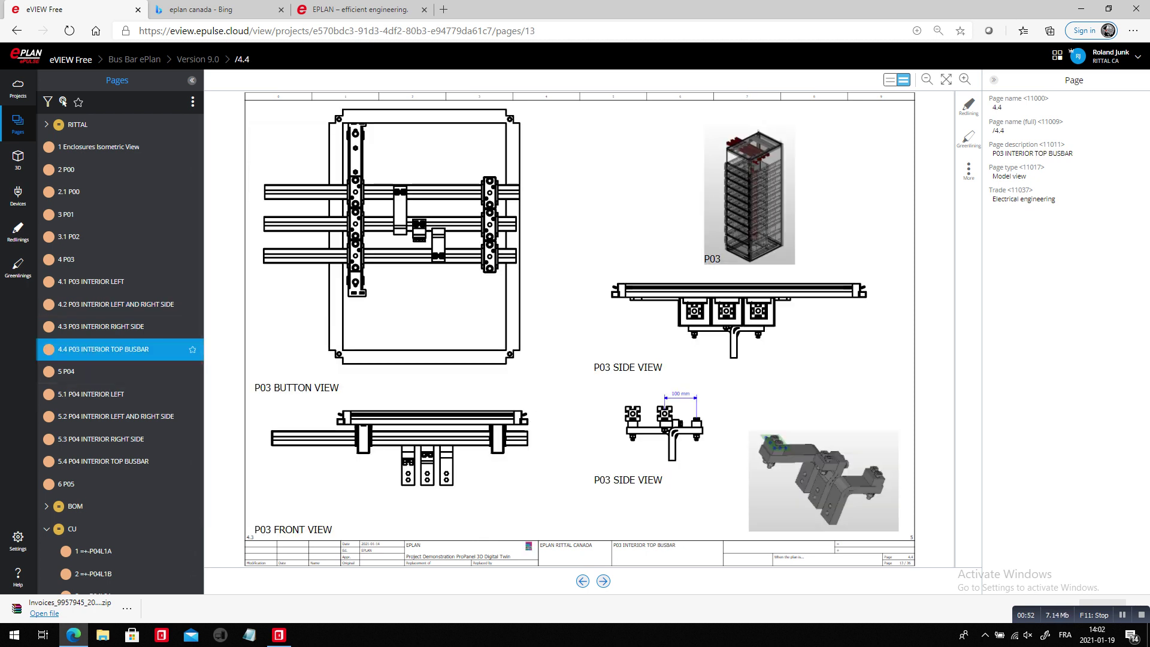
pyautogui.click(90, 170)
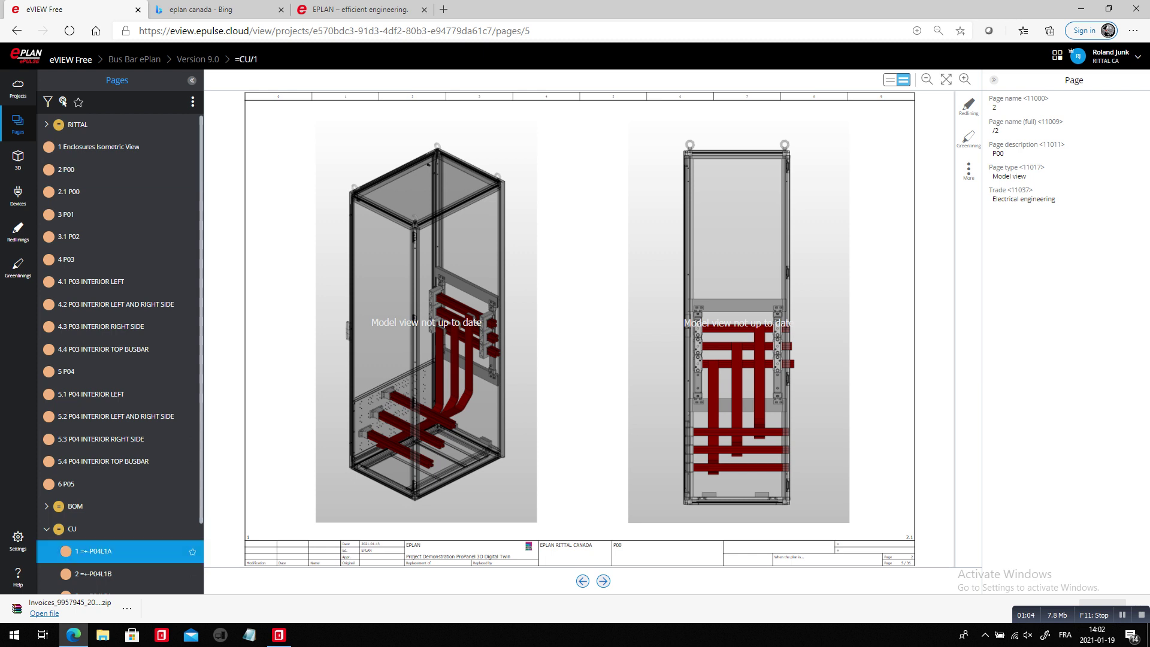
pyautogui.click(94, 551)
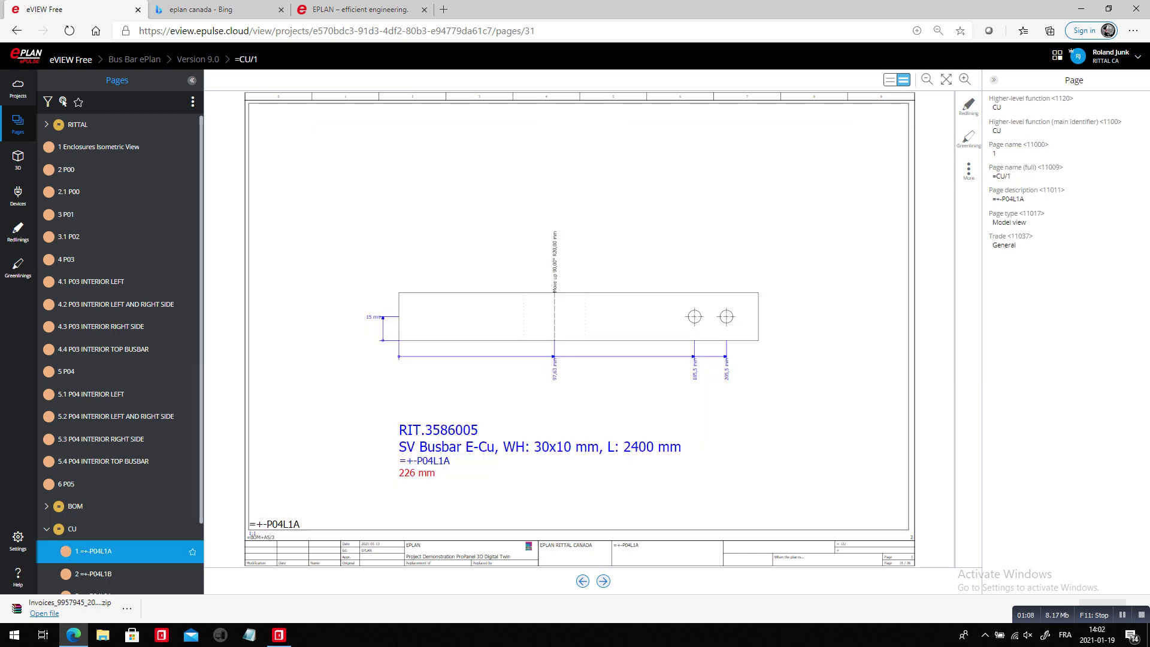
pyautogui.click(93, 574)
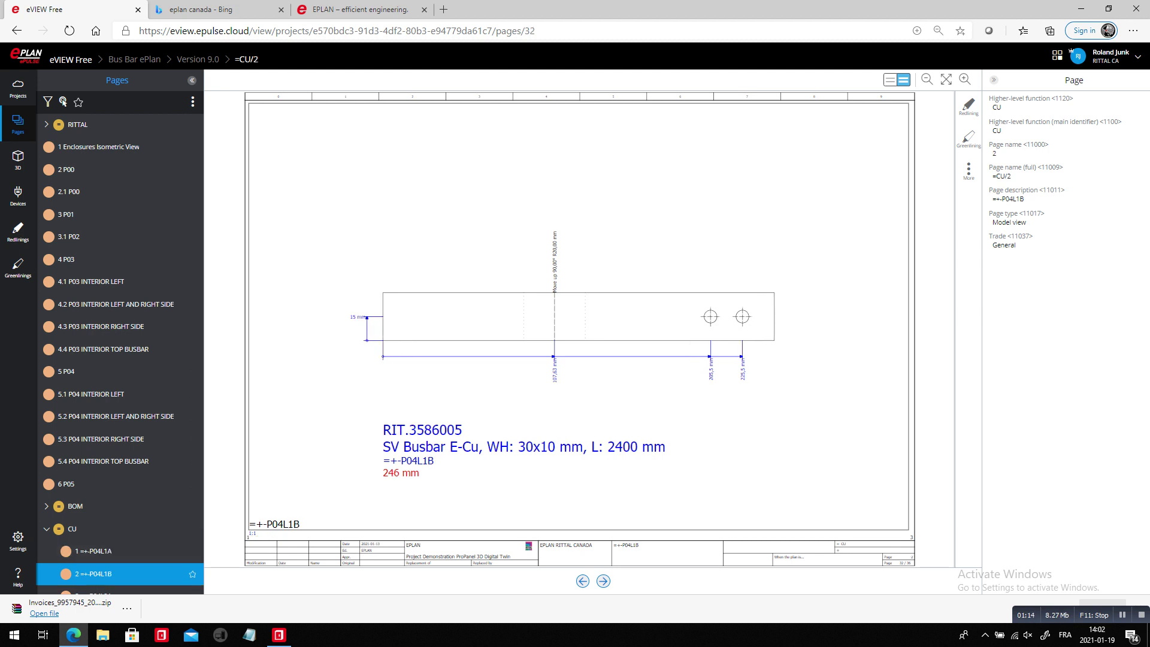
# Switch to EPLAN Pro Panel, display only the P00 enclosure and examine its busbars up close
pyautogui.hotkey('alt', 'Tab')
pyautogui.hotkey('alt', 'Tab')
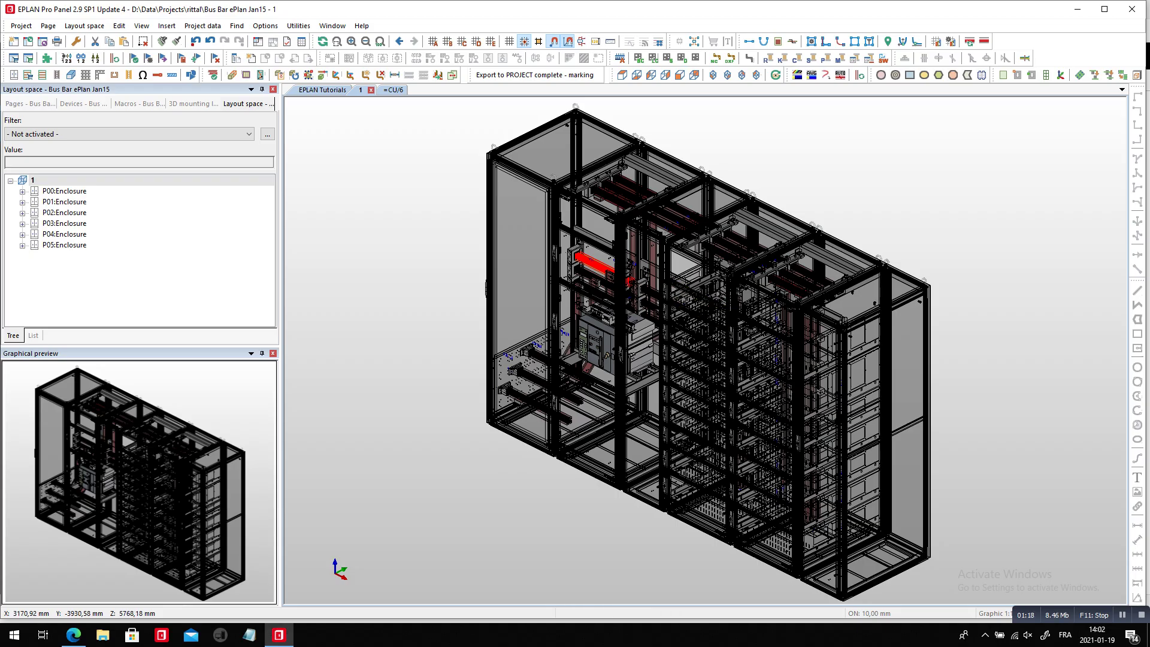
pyautogui.doubleClick(64, 191)
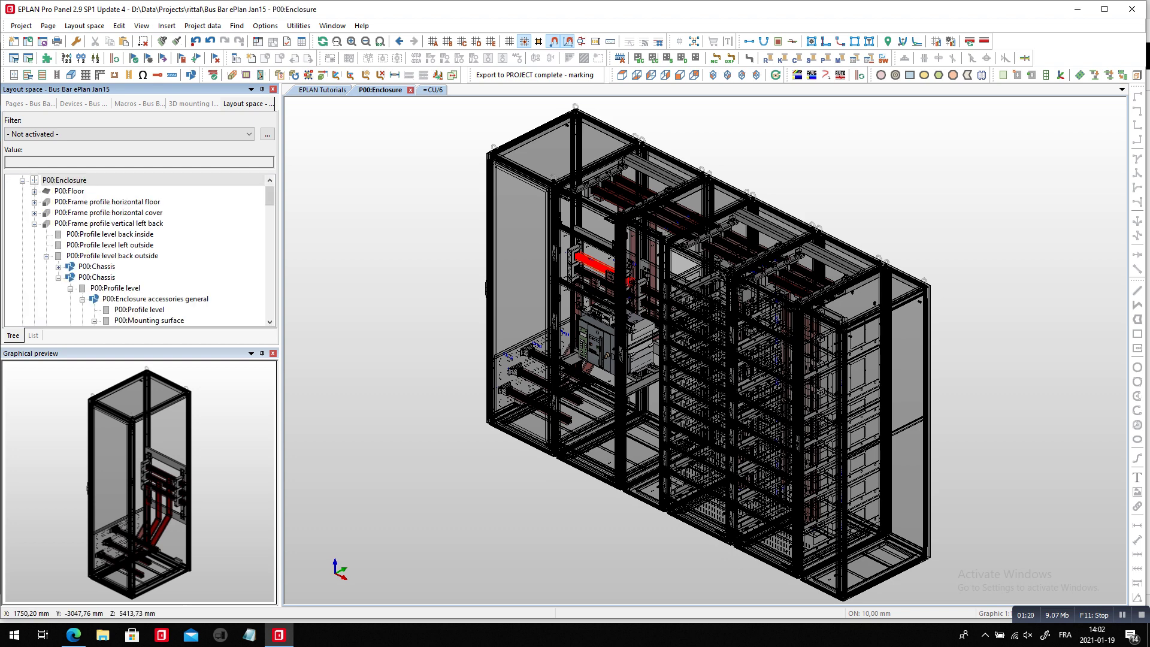
pyautogui.scroll(5, 714, 556)
pyautogui.scroll(-5, 714, 556)
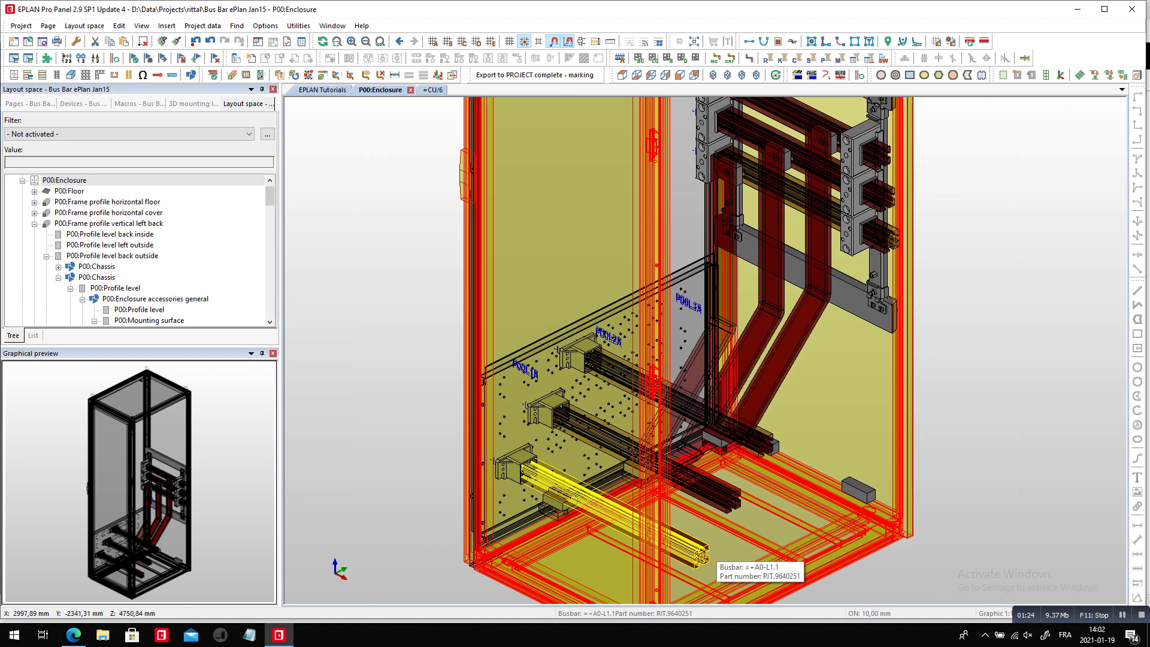
pyautogui.scroll(5, 735, 424)
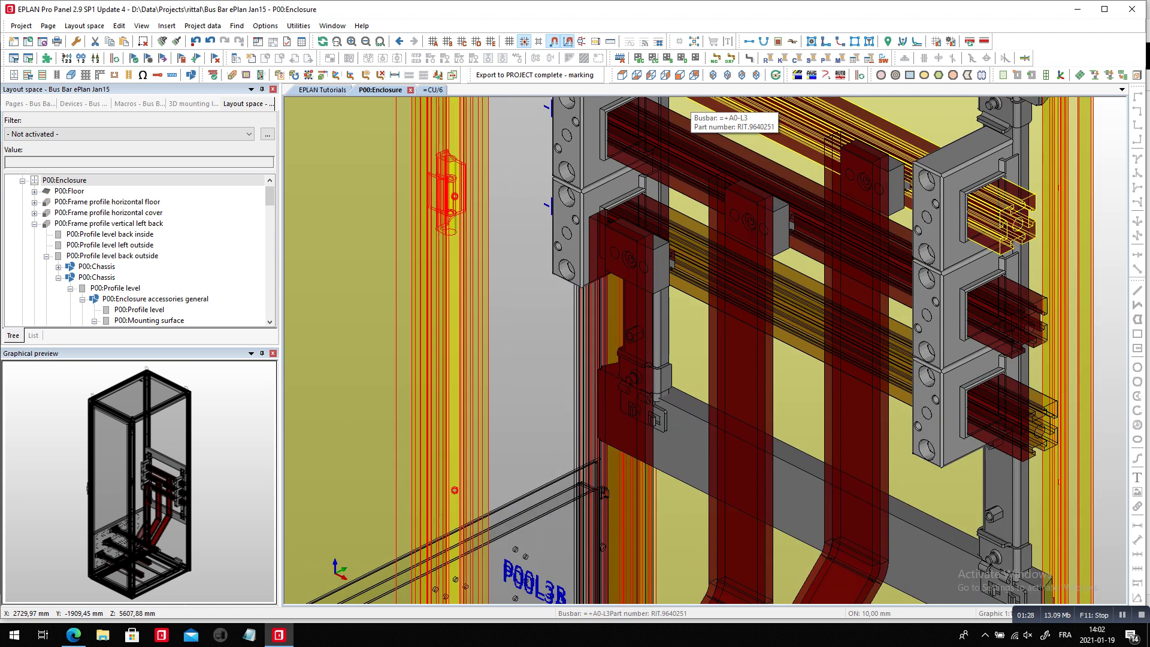
# Hide the partition A0-28 in the lower part of the P00 enclosure, using the right-side 3D viewpoint
pyautogui.click(666, 75)
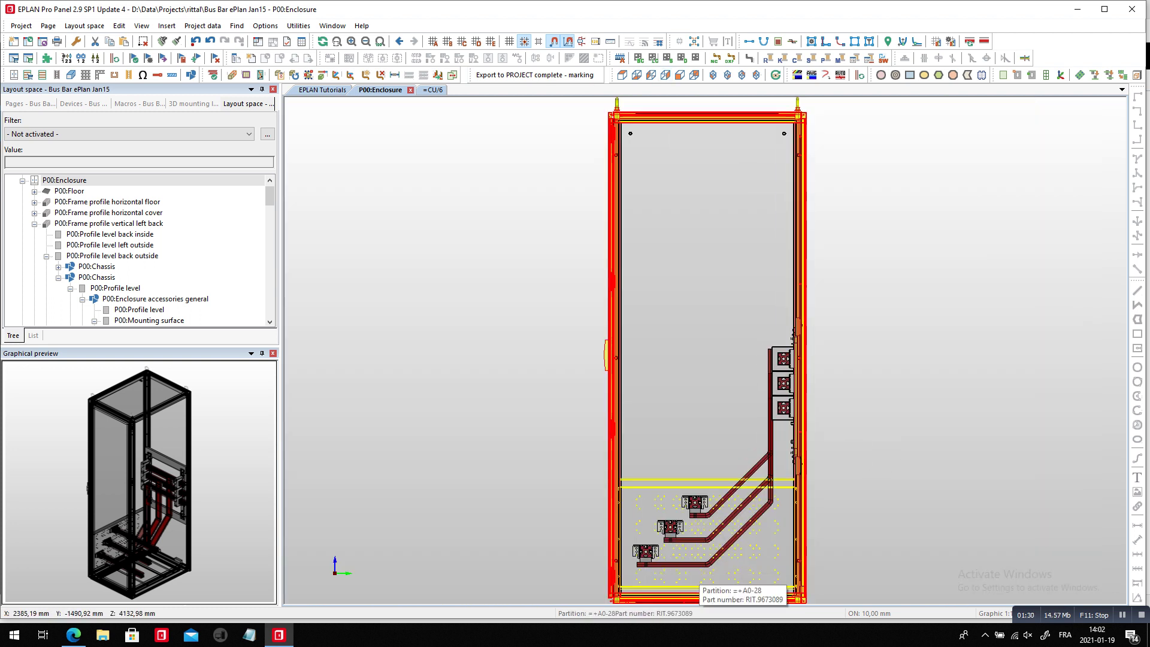
pyautogui.scroll(5, 671, 572)
pyautogui.scroll(-3, 616, 105)
pyautogui.scroll(2, 681, 274)
pyautogui.rightClick(608, 208)
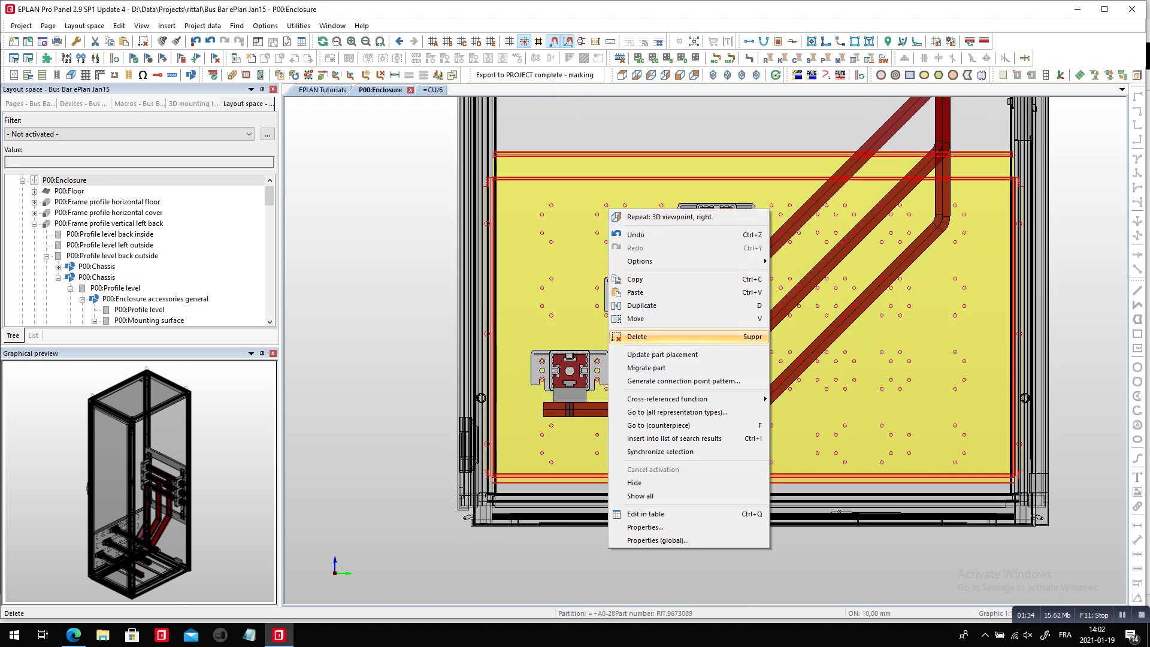
pyautogui.click(641, 483)
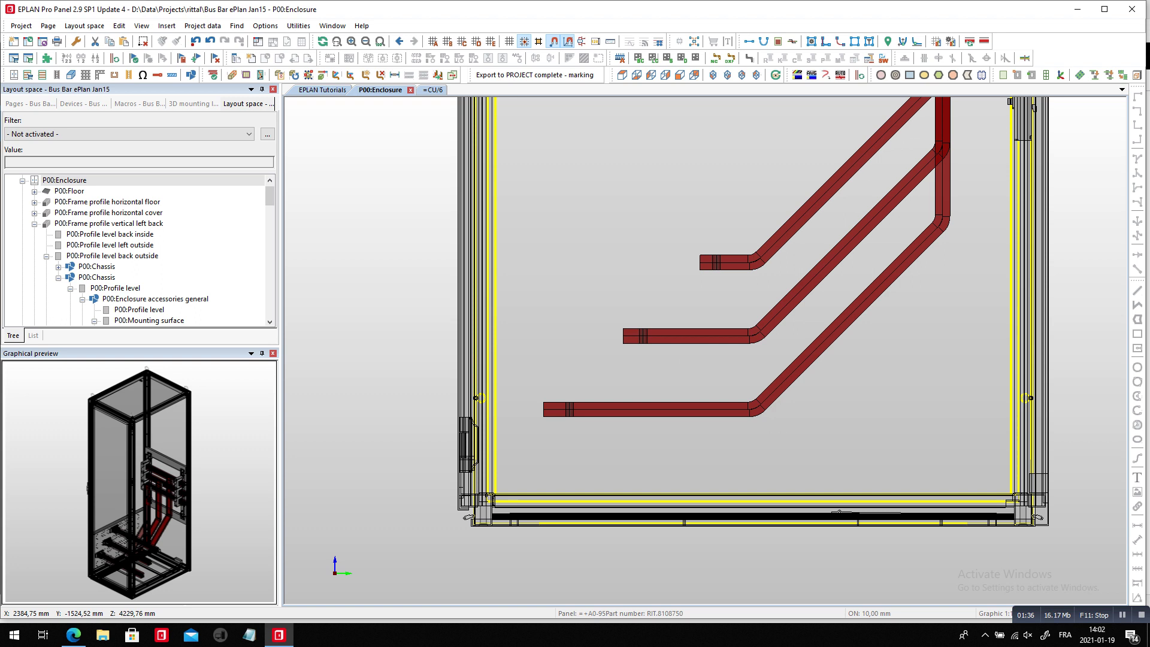
# Select the bent copper bars and examine the holes at their lower ends from a rotated viewpoint
pyautogui.click(715, 267)
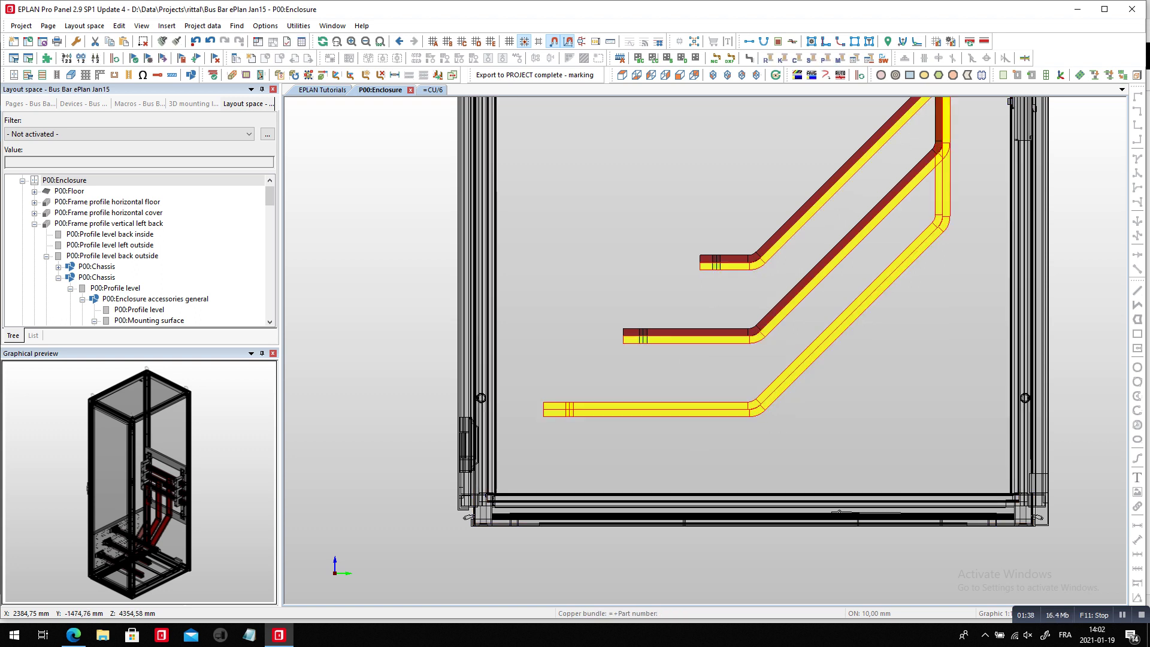
pyautogui.moveTo(537, 144); pyautogui.dragTo(532, 257)
pyautogui.scroll(1, 671, 234)
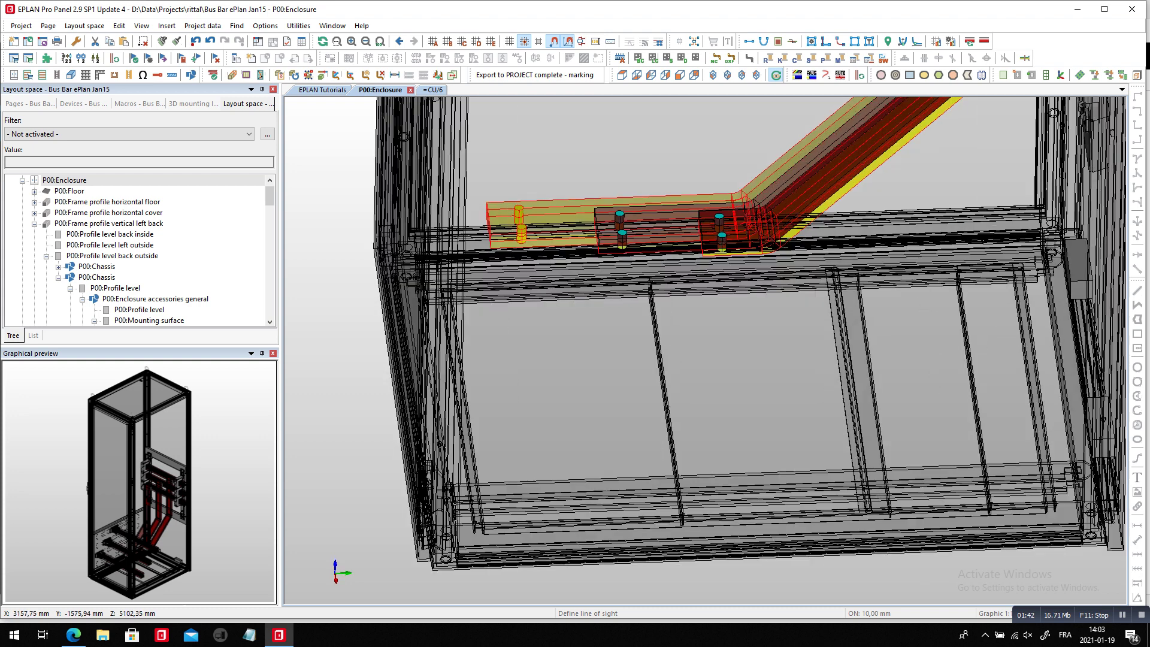
pyautogui.scroll(3, 722, 224)
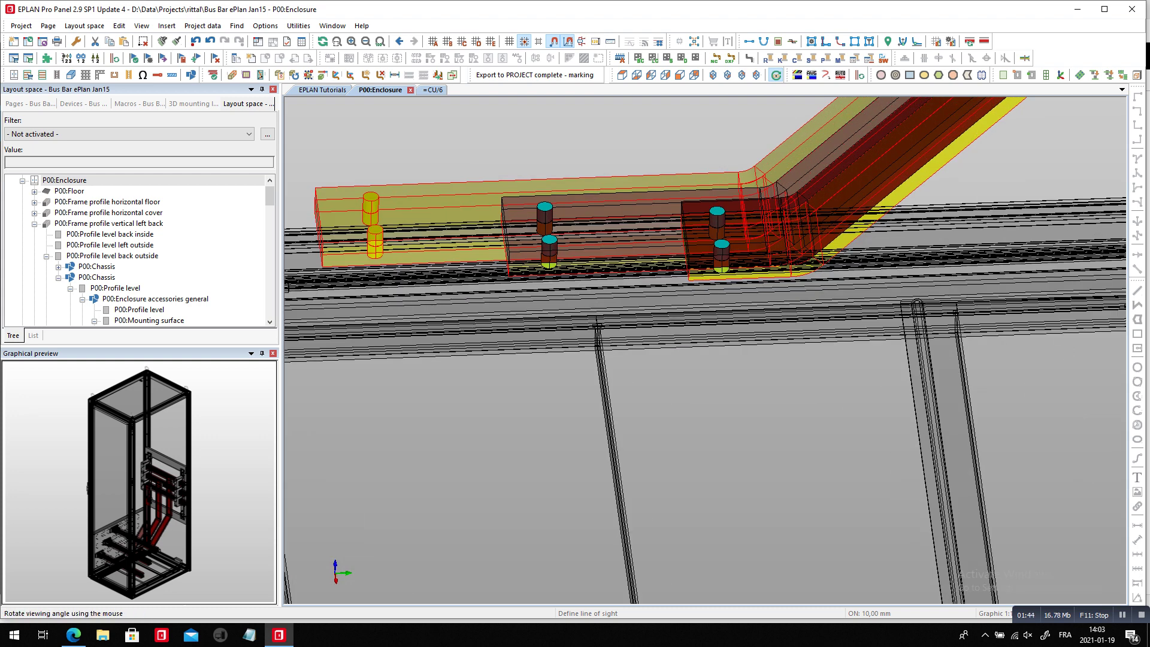
pyautogui.scroll(-3, 681, 302)
pyautogui.scroll(-4, 682, 301)
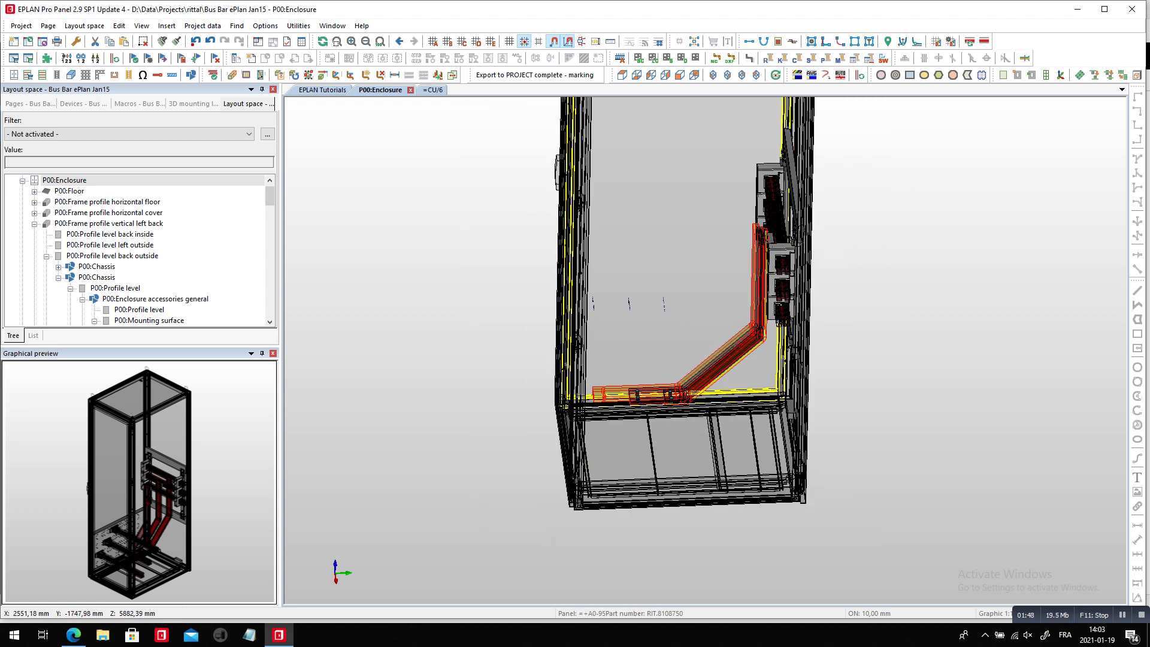
# Hide the panel A0-95 in front of the busbar system, using the SW isometric viewpoint
pyautogui.click(713, 75)
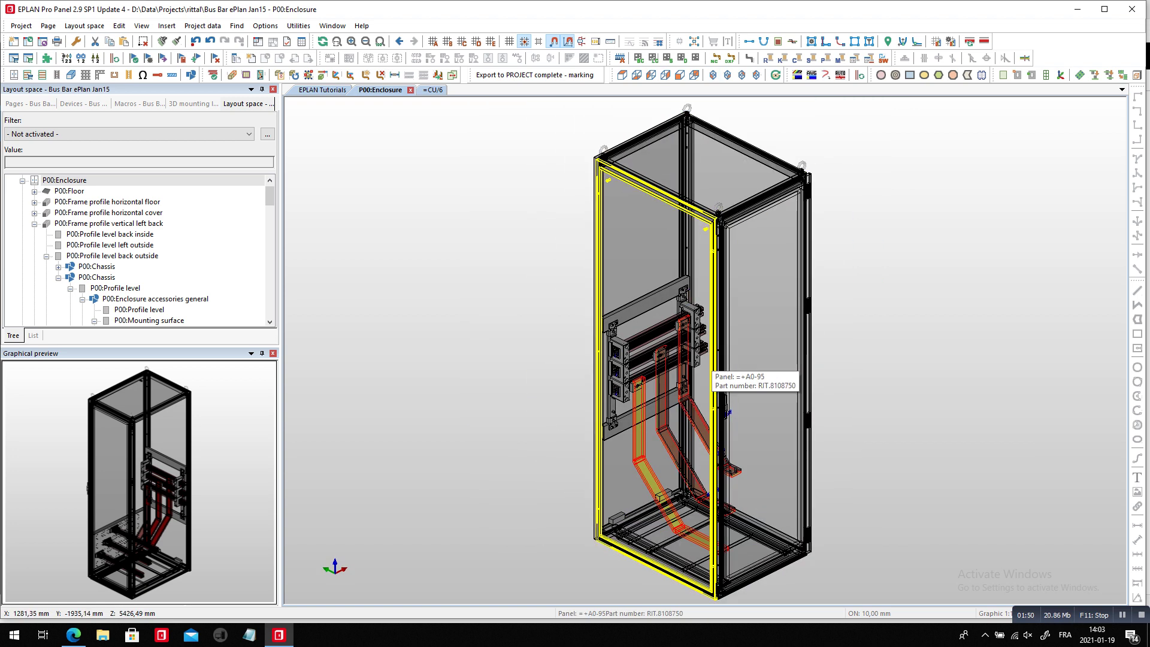
pyautogui.scroll(6, 710, 368)
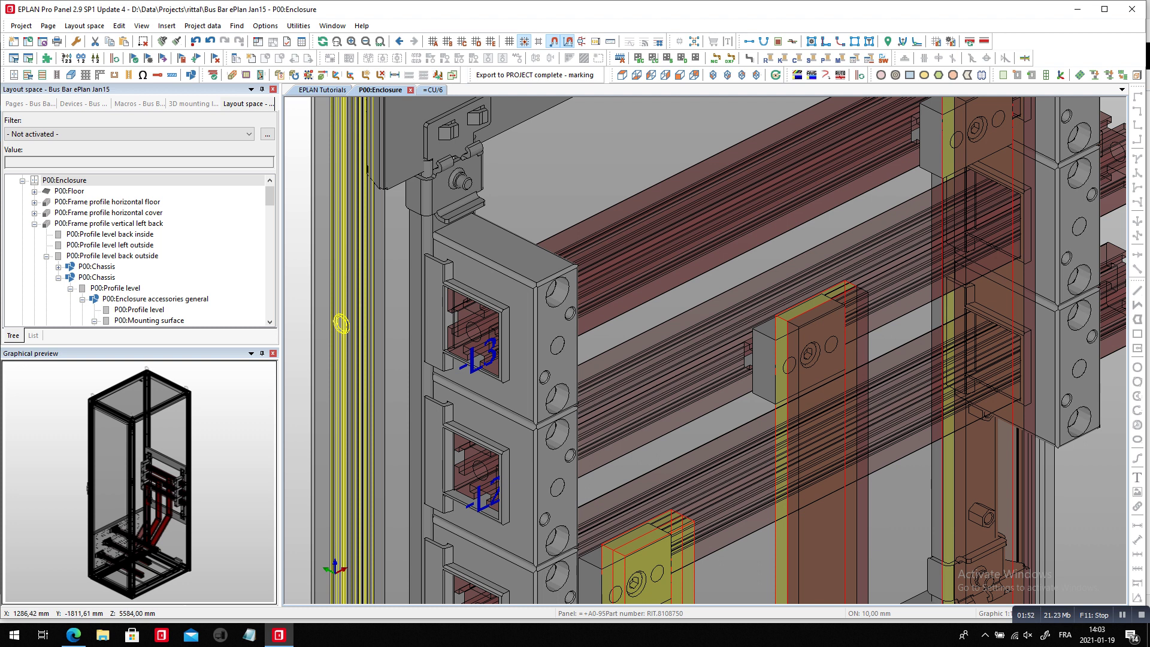
pyautogui.scroll(-3, 662, 208)
pyautogui.click(694, 415)
pyautogui.rightClick(694, 415)
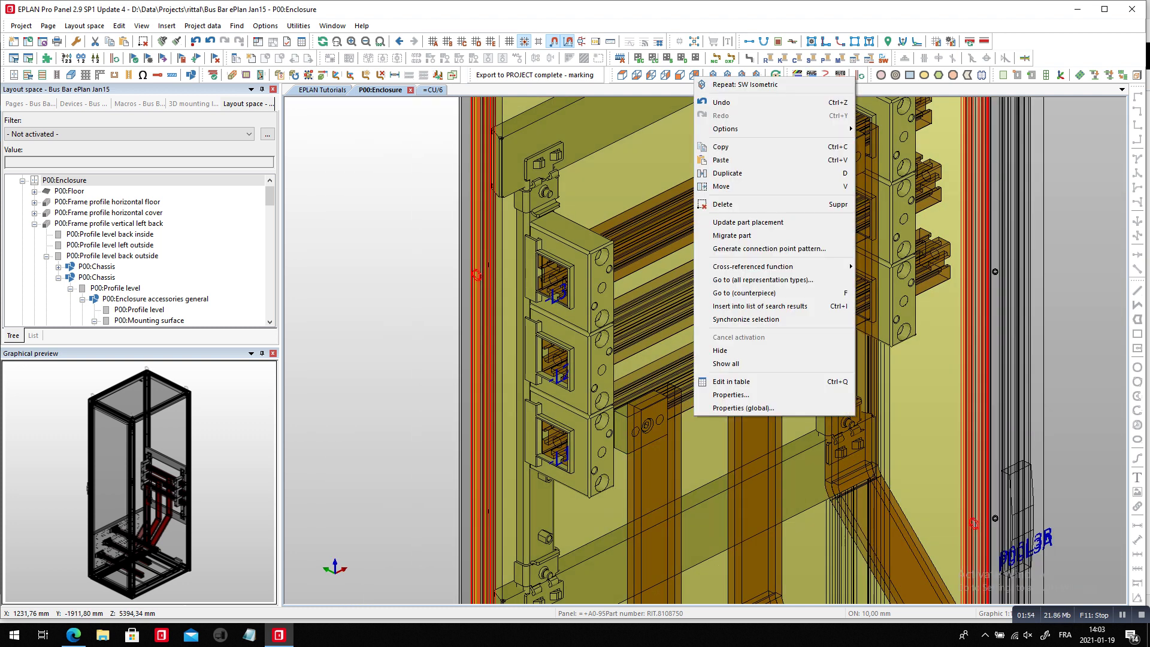
pyautogui.click(720, 350)
pyautogui.scroll(-3, 668, 364)
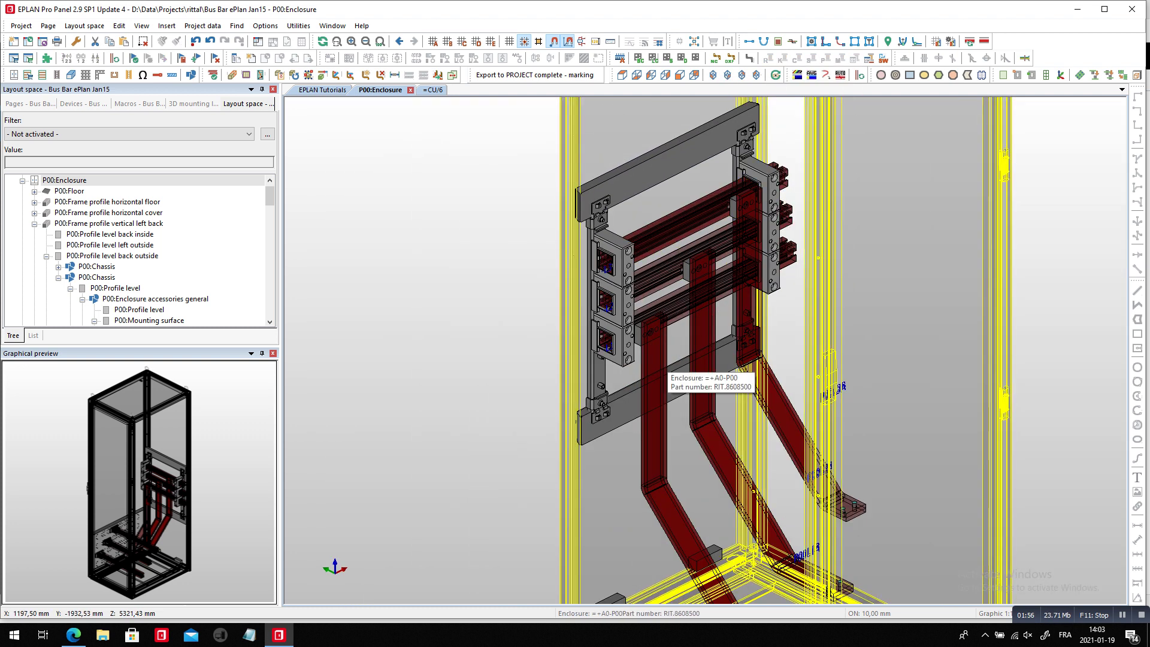
# Locate busbar L1 in the layout space navigator by synchronizing the selection, and select the connection clamp on its first vertical bar
pyautogui.scroll(3, 667, 371)
pyautogui.click(689, 207)
pyautogui.rightClick(689, 207)
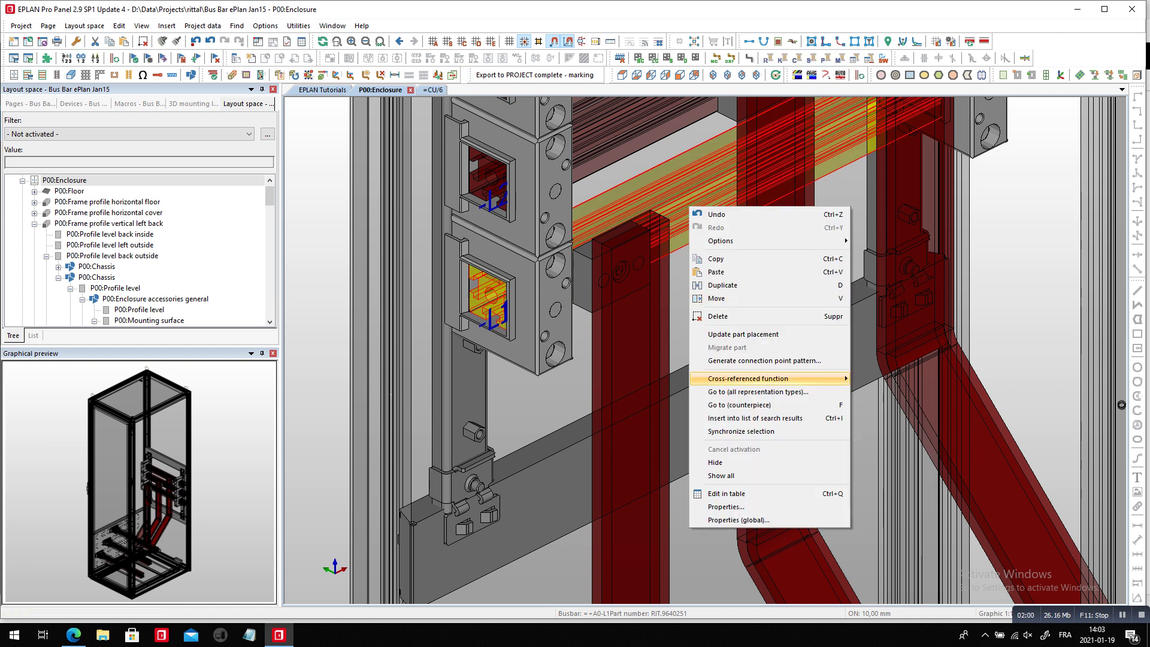
pyautogui.click(741, 431)
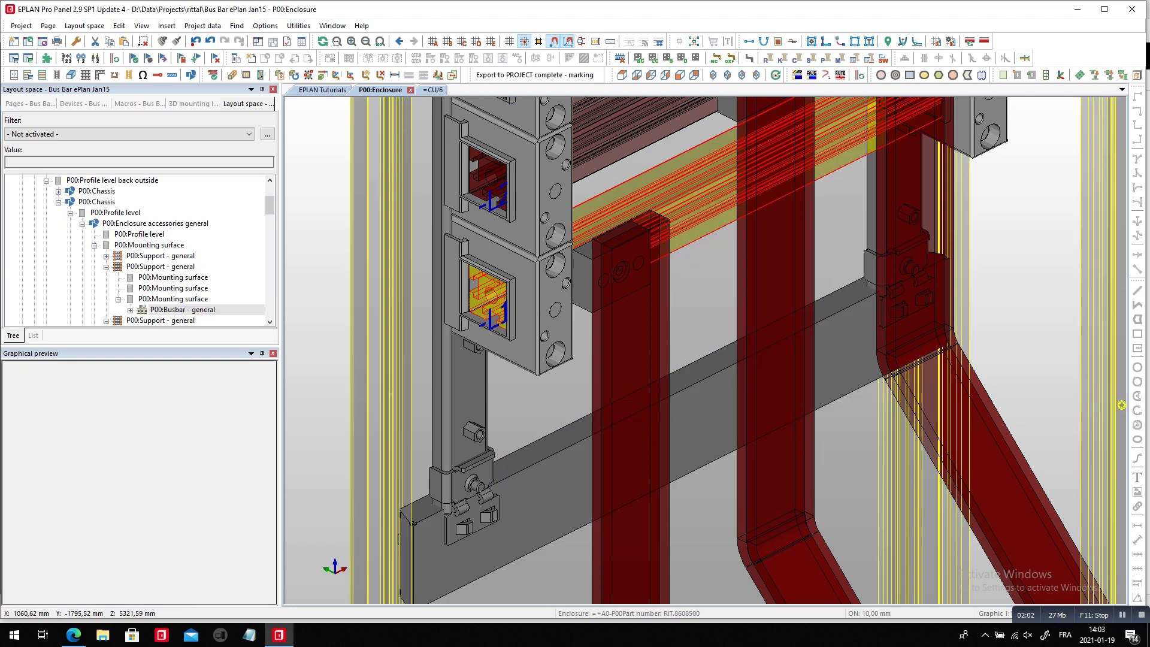
pyautogui.click(585, 284)
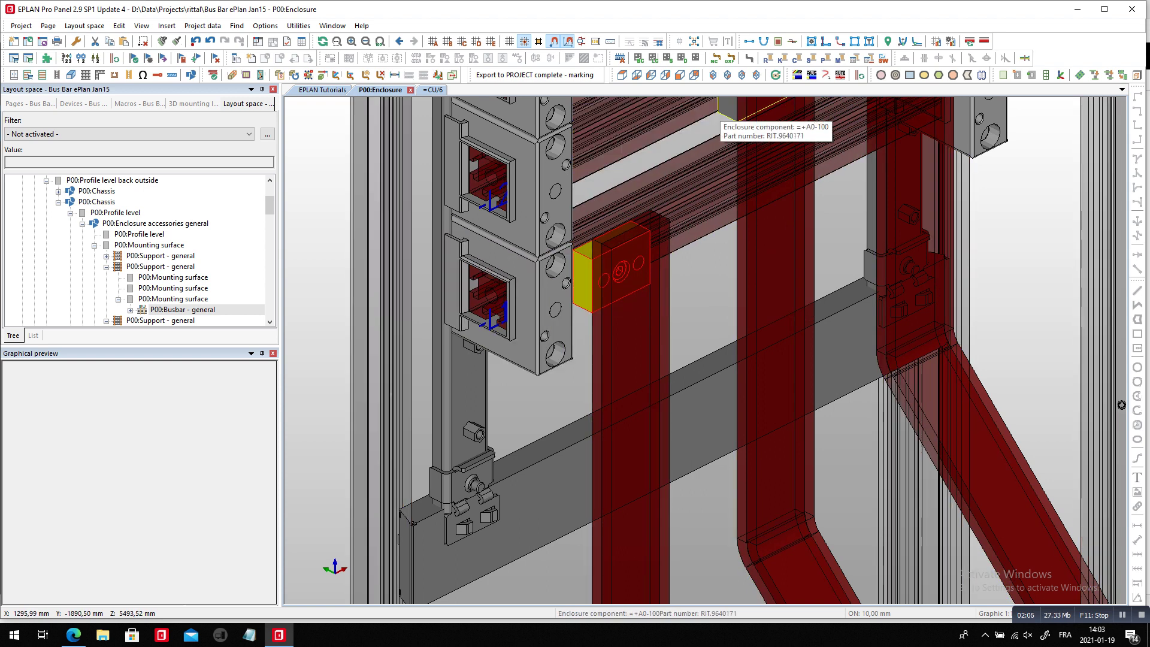
# Try to hide the connection clamp where the first vertical bar meets busbar L1, using the front 3D viewpoint
pyautogui.click(680, 75)
pyautogui.scroll(4, 667, 421)
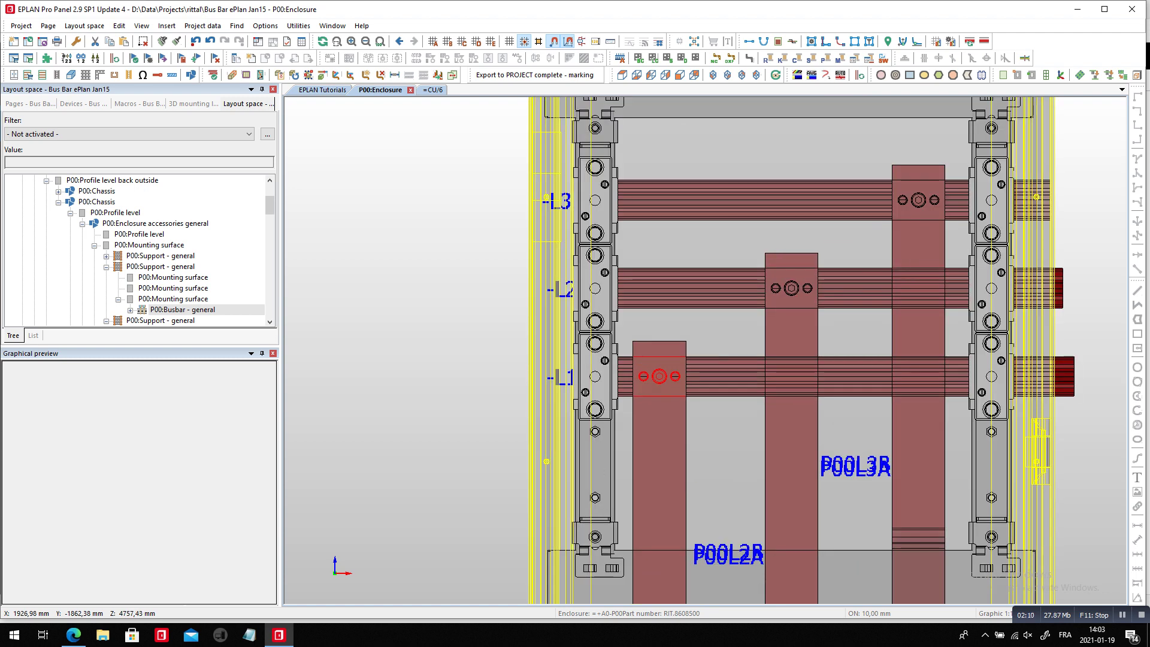
pyautogui.rightClick(676, 376)
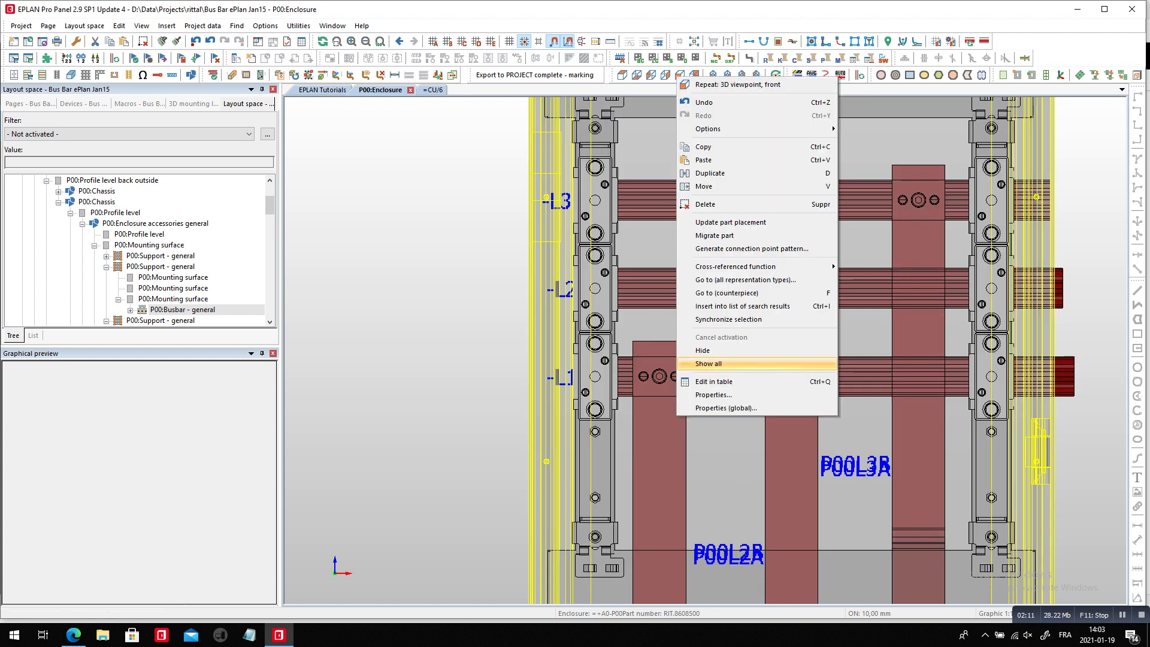
pyautogui.click(704, 351)
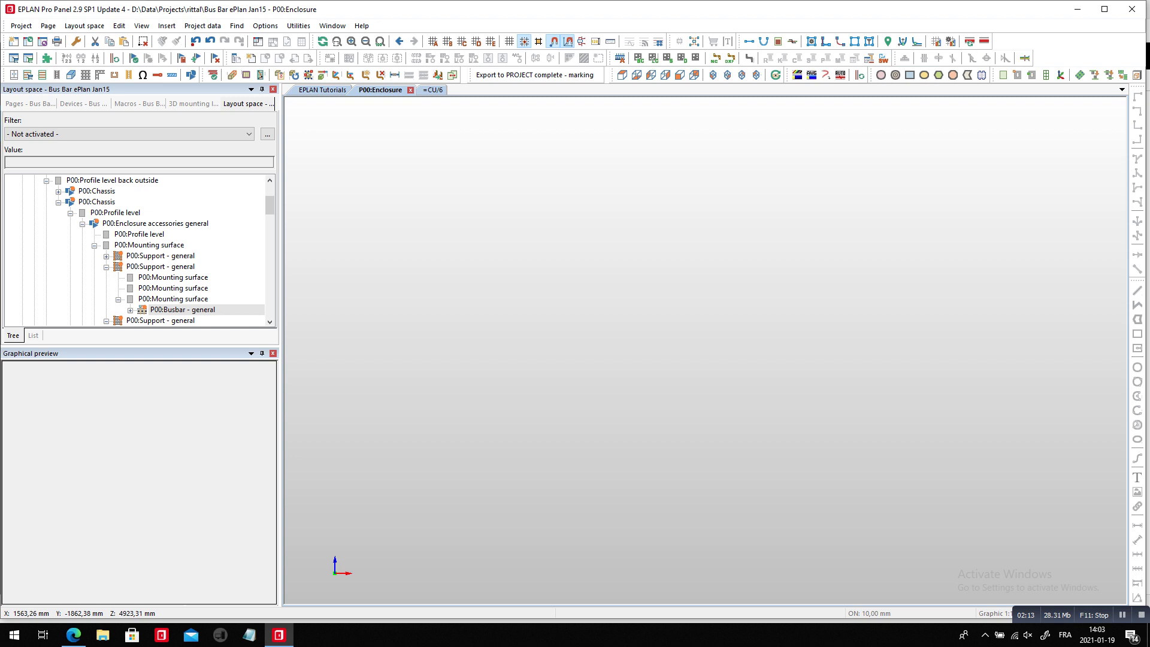
# Display the P00 enclosure again from the layout space navigator and hide its door
pyautogui.scroll(3, 137, 250)
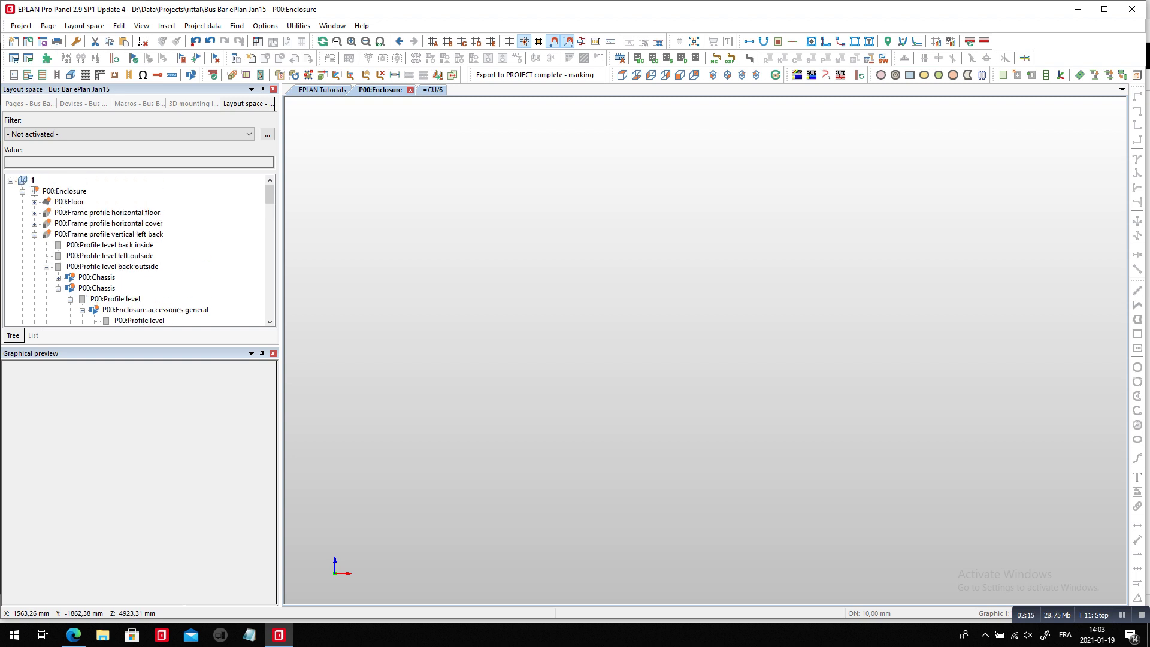
pyautogui.doubleClick(64, 191)
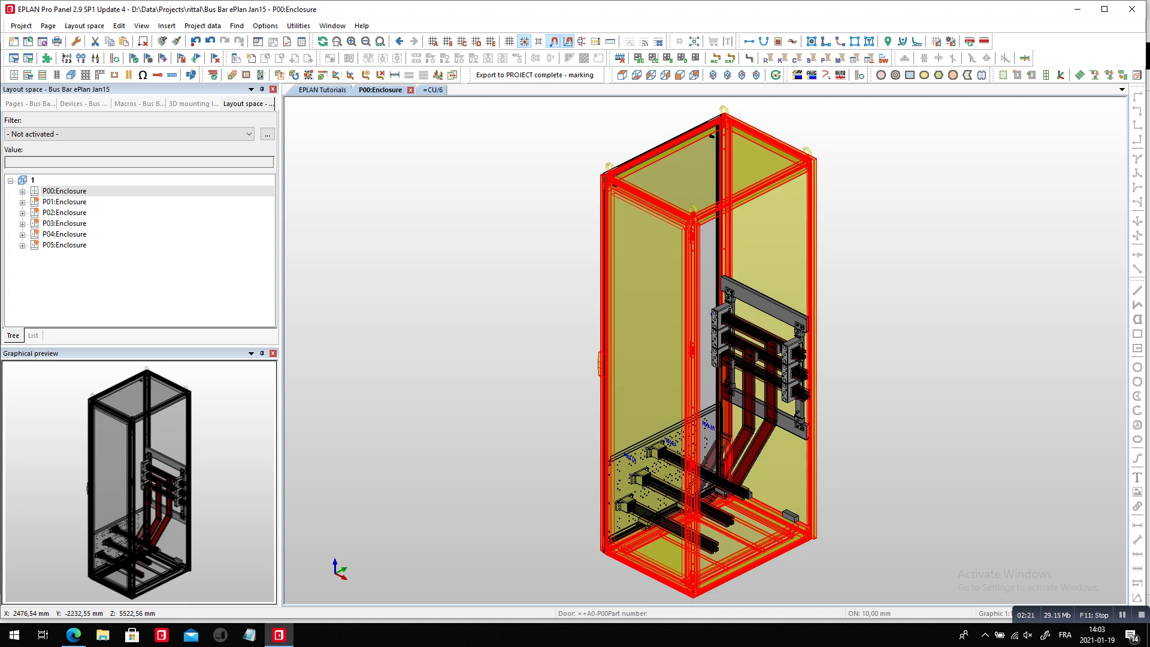
pyautogui.rightClick(653, 350)
pyautogui.click(670, 284)
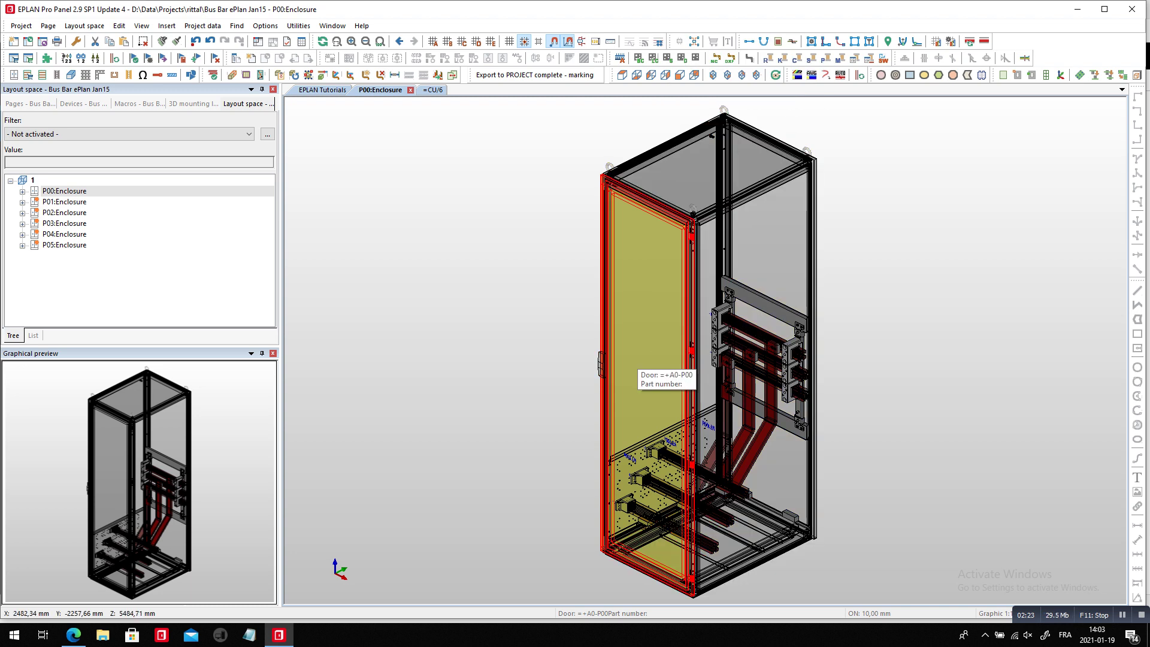
pyautogui.rightClick(647, 361)
pyautogui.click(676, 297)
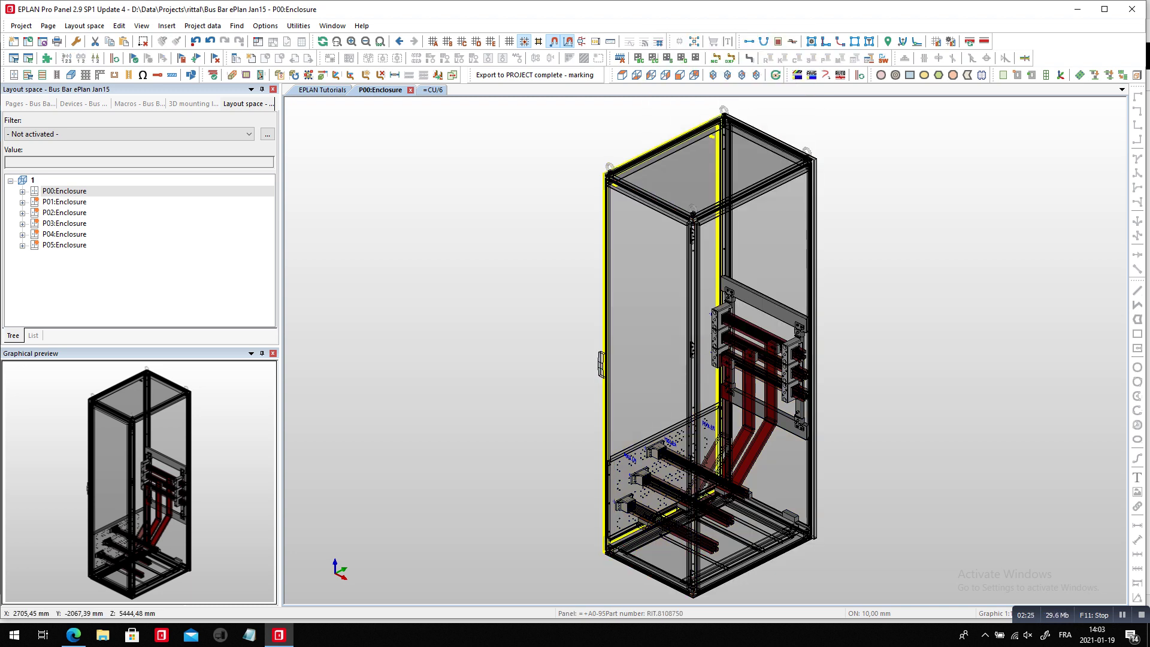
pyautogui.click(679, 75)
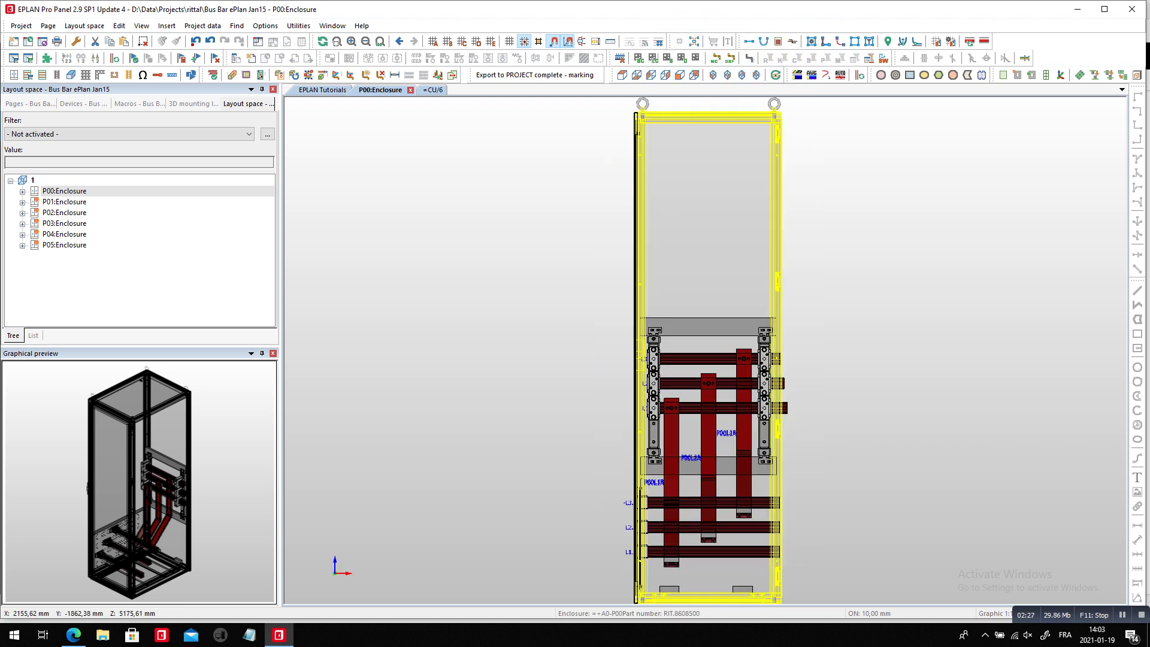
pyautogui.scroll(8, 663, 409)
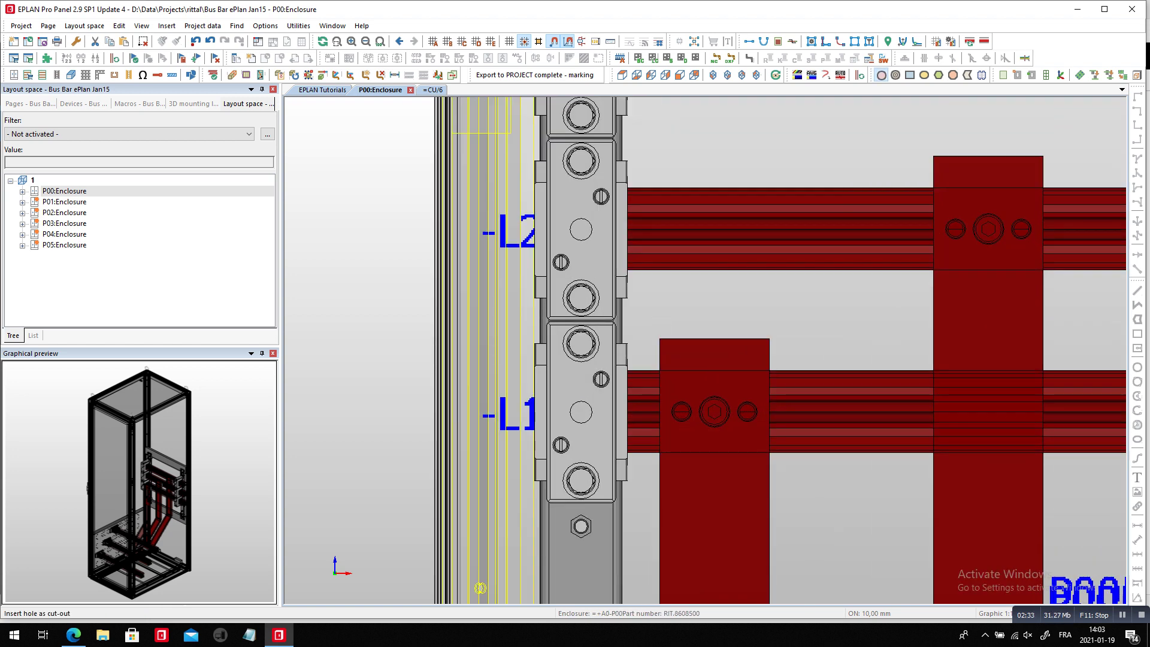
pyautogui.click(881, 75)
pyautogui.click(577, 329)
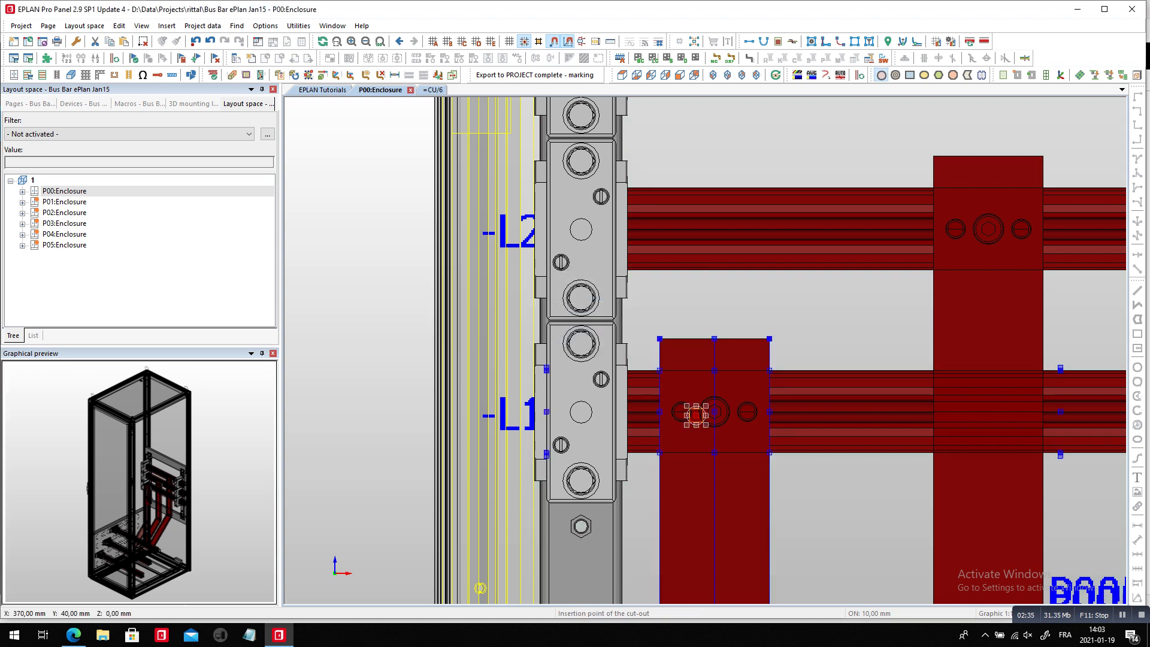
pyautogui.scroll(1, 678, 436)
pyautogui.scroll(2, 678, 435)
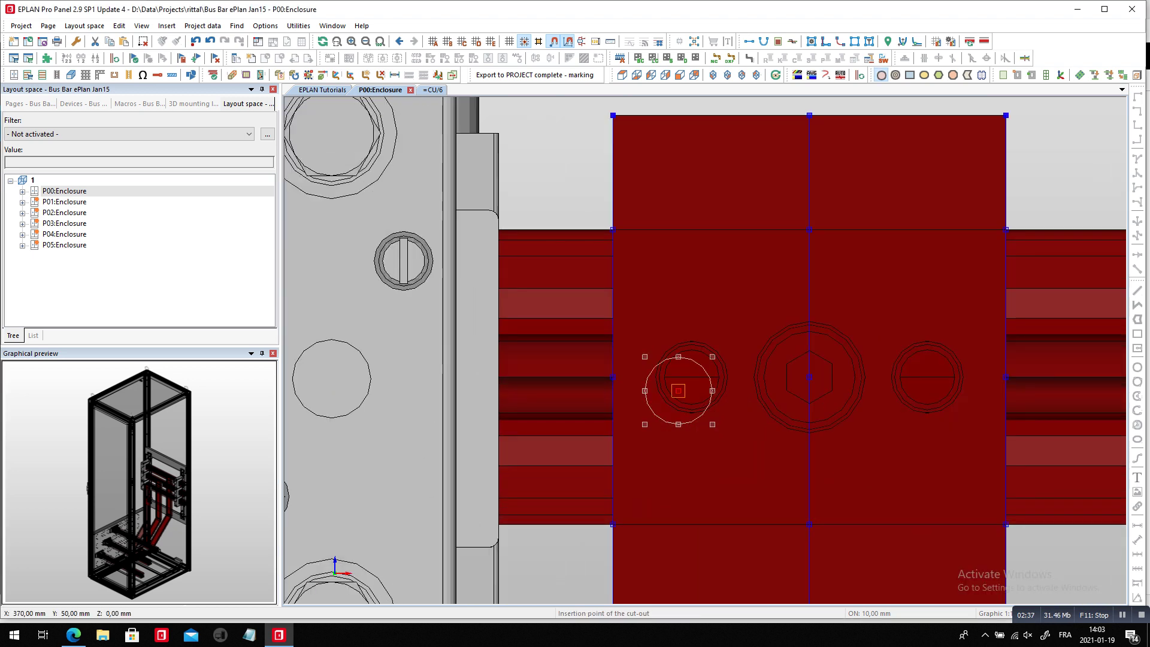
pyautogui.press('Escape')
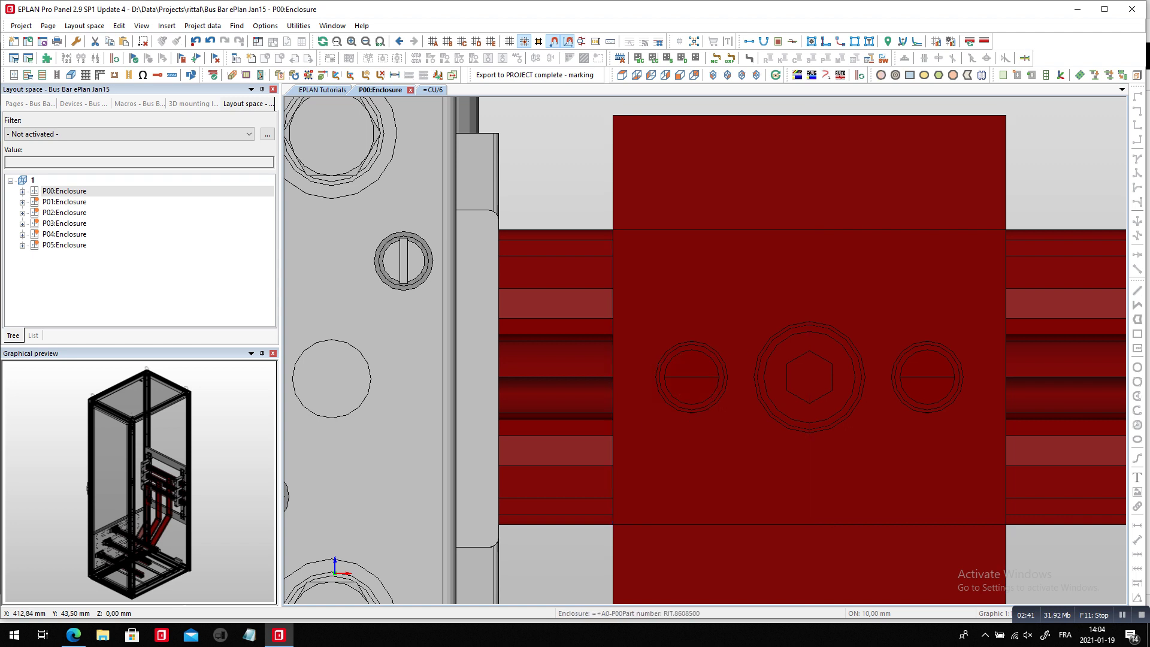
# Hide the rear panel behind the busbar system, using the back 3D viewpoint
pyautogui.scroll(-2, 681, 150)
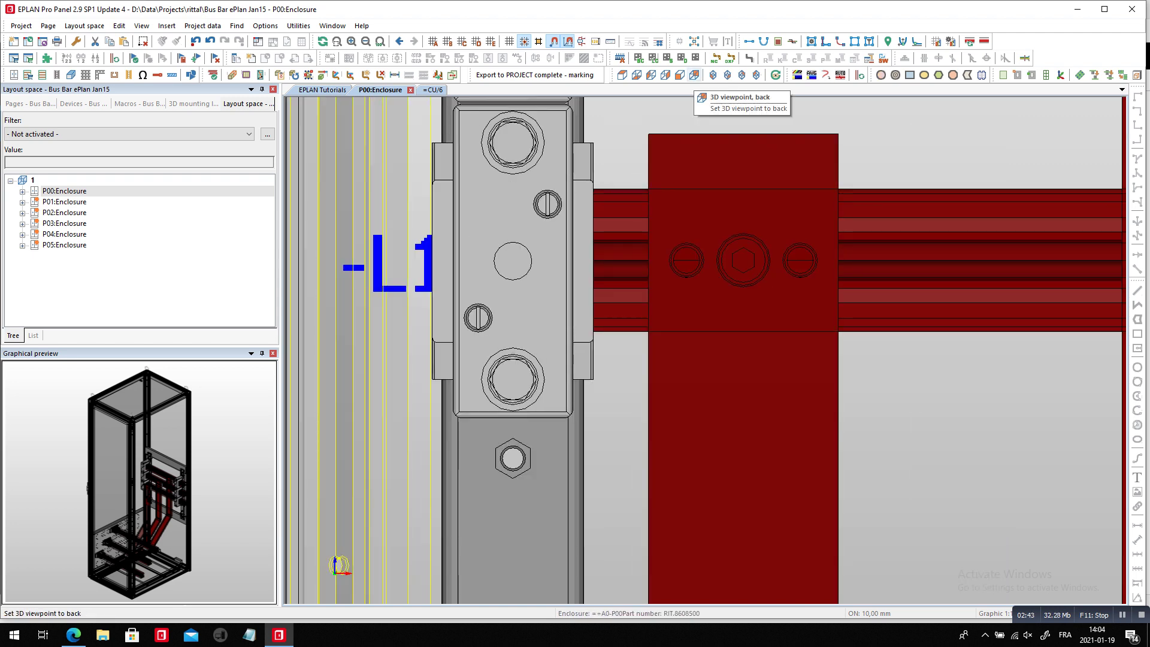
pyautogui.click(694, 76)
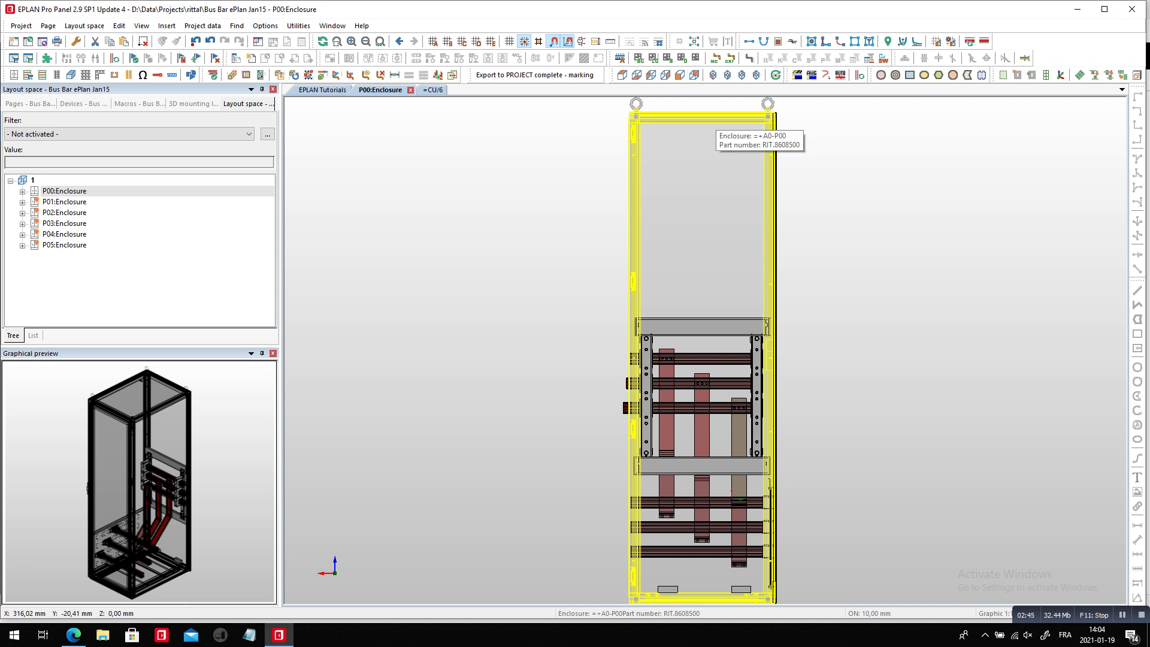
pyautogui.scroll(2, 711, 338)
pyautogui.scroll(-2, 679, 348)
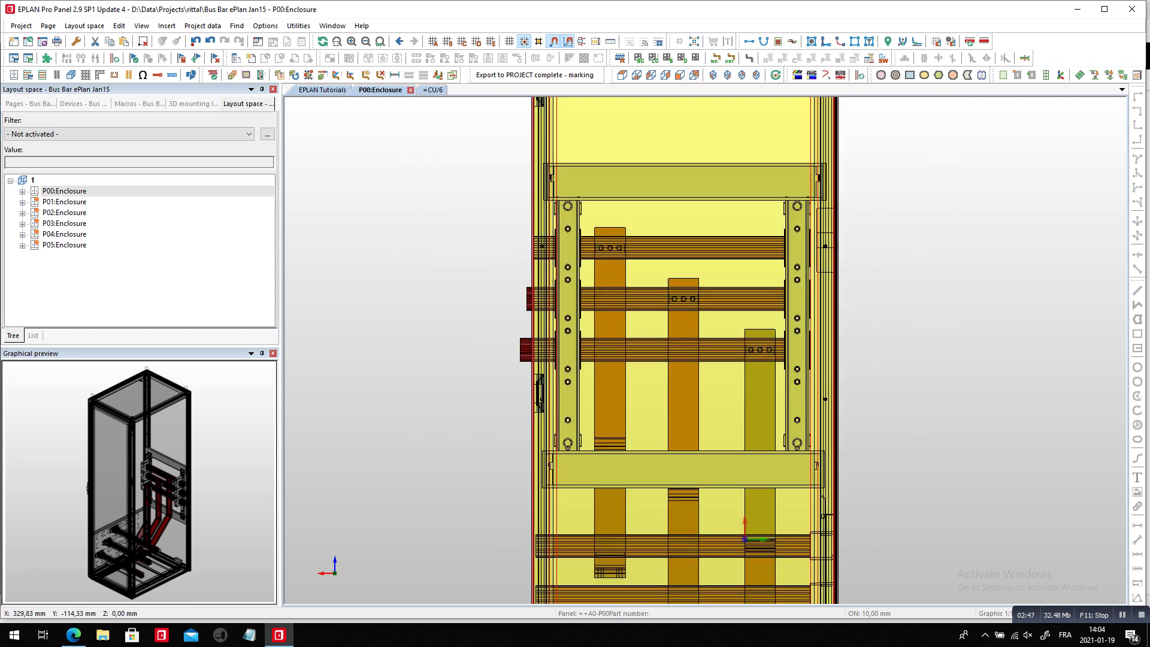
pyautogui.rightClick(643, 53)
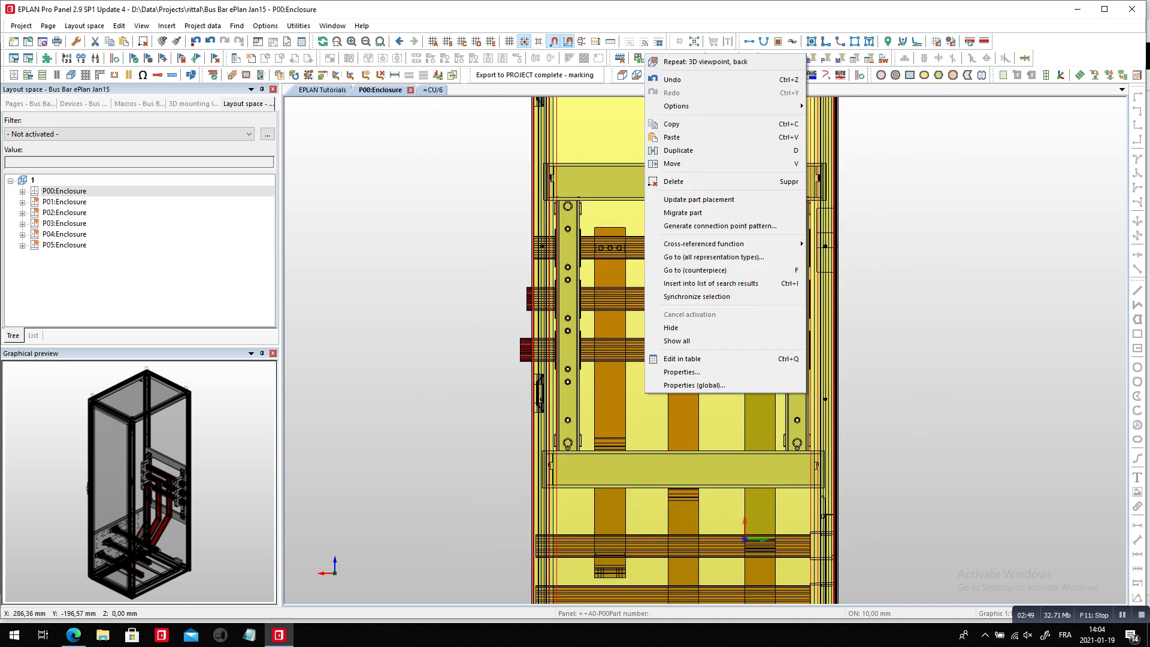
pyautogui.click(665, 327)
# Locate busbar L3 in the layout space navigator by synchronizing the selection, and select its mounting surface that carries the connection clamp
pyautogui.scroll(4, 576, 241)
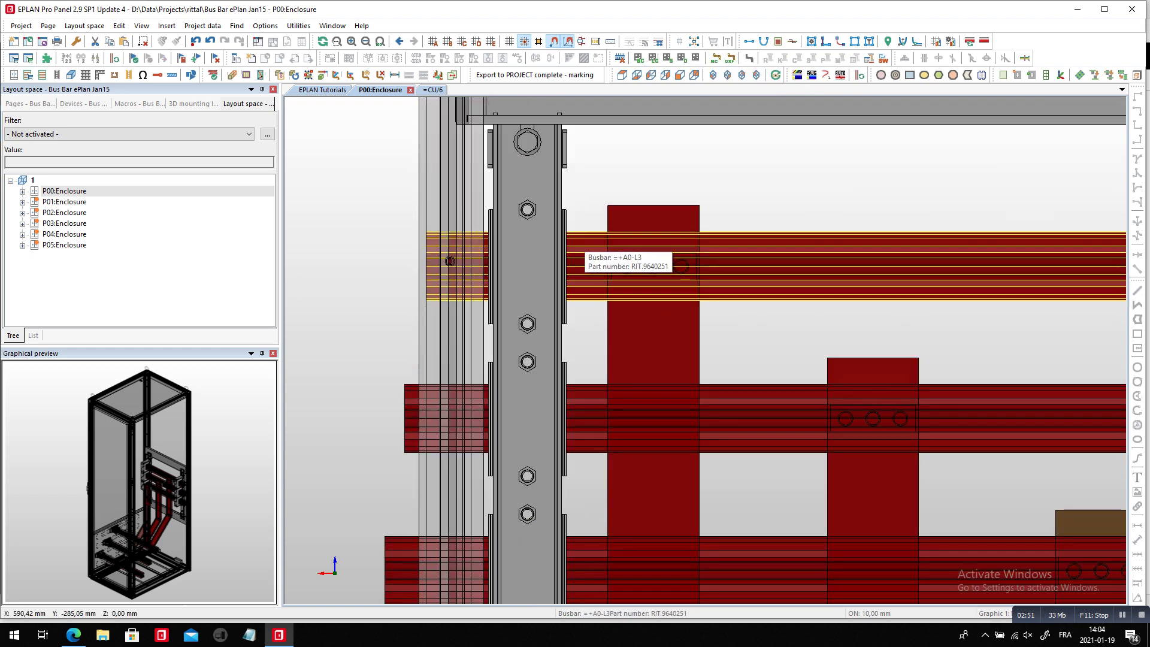
pyautogui.rightClick(718, 282)
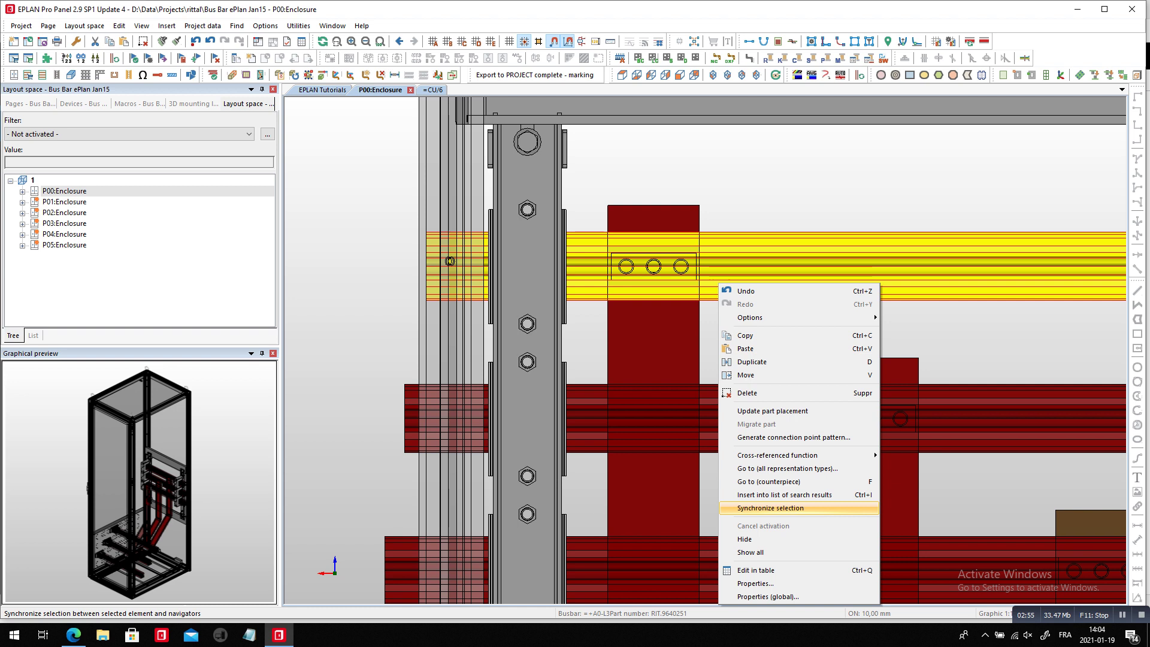
pyautogui.click(770, 508)
pyautogui.click(182, 289)
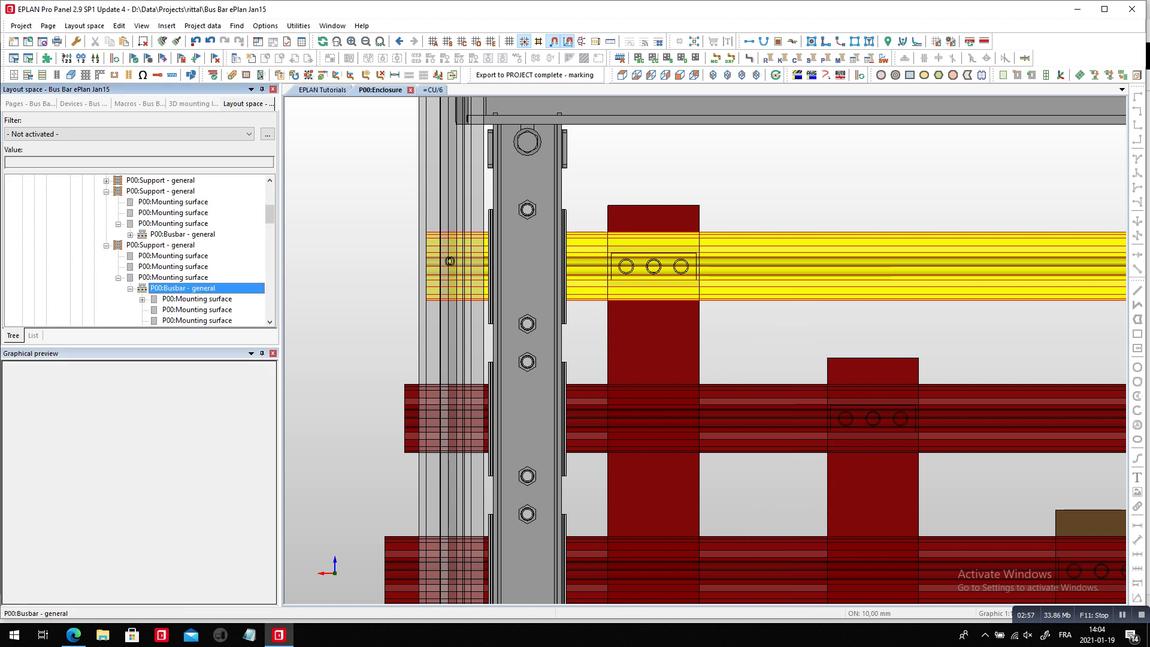
pyautogui.click(197, 299)
pyautogui.click(142, 299)
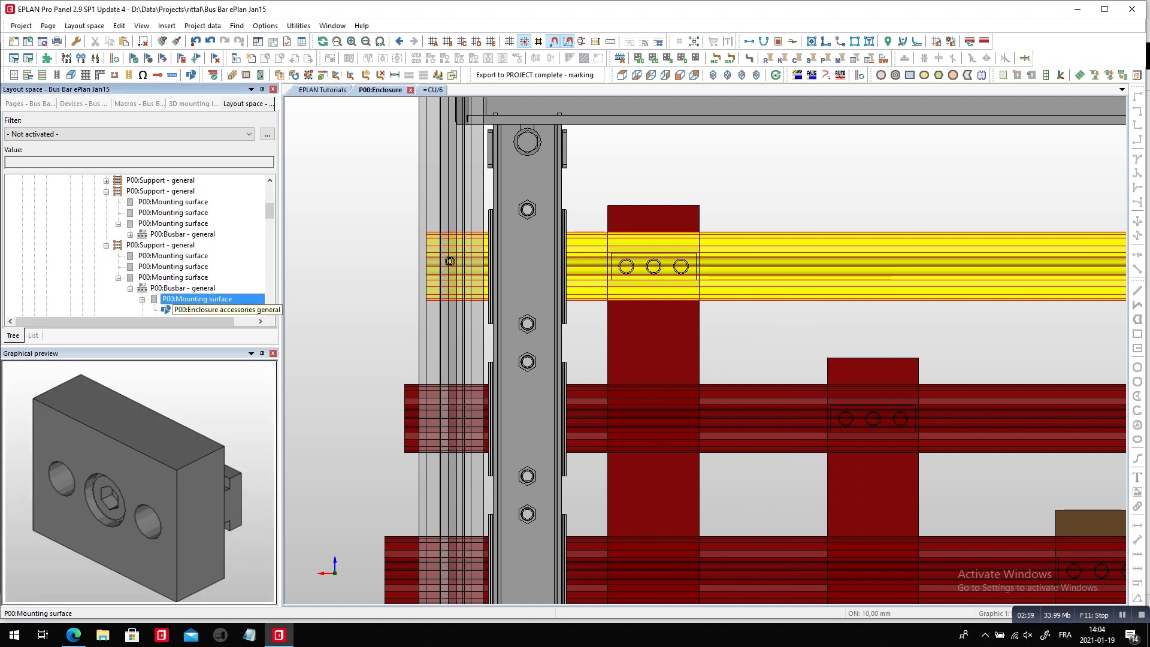
pyautogui.click(210, 310)
pyautogui.scroll(-1, 209, 308)
pyautogui.click(196, 267)
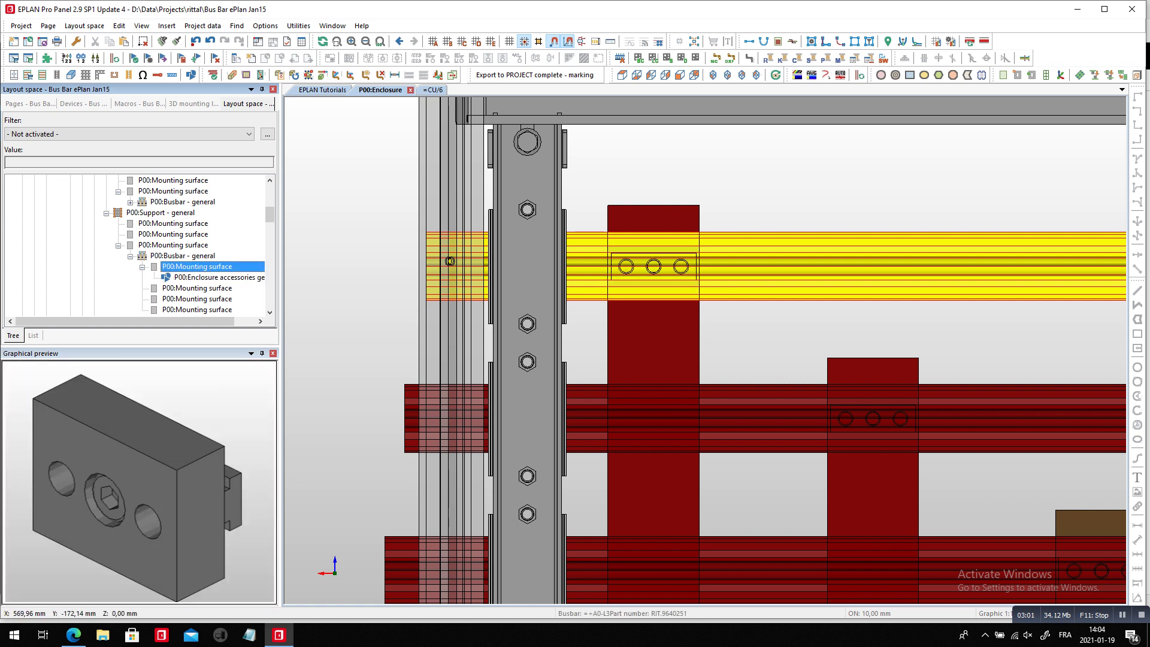
# Hide busbar L3 and show only the selected mounting surface with its connection clamp again
pyautogui.click(450, 262)
pyautogui.rightClick(786, 268)
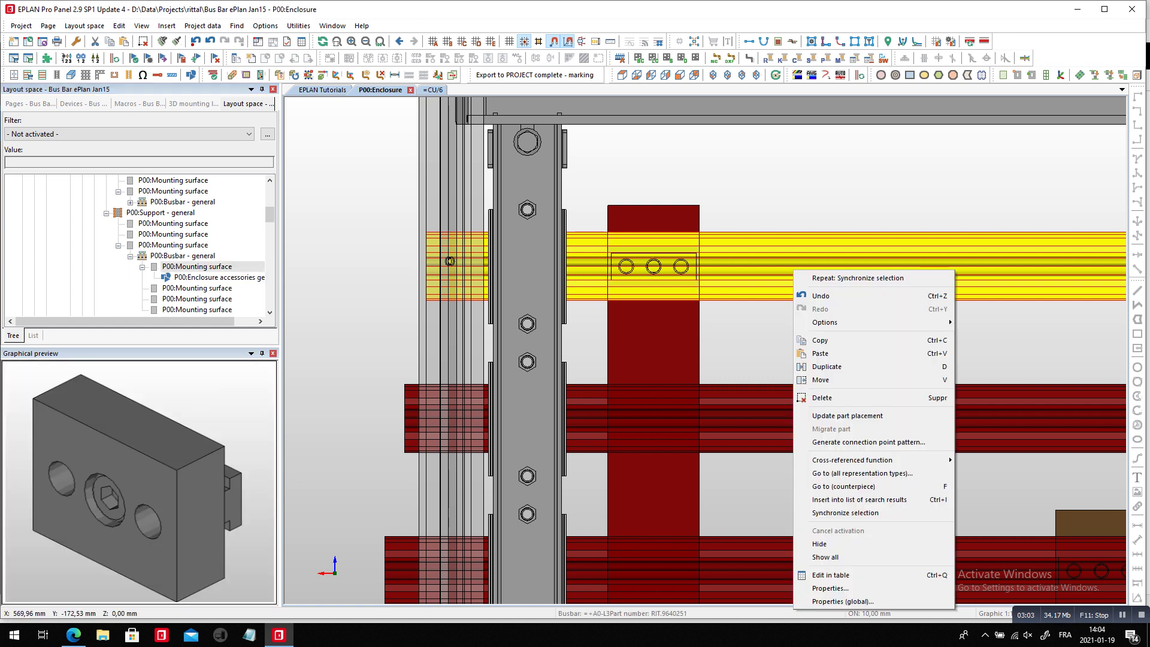
pyautogui.click(806, 544)
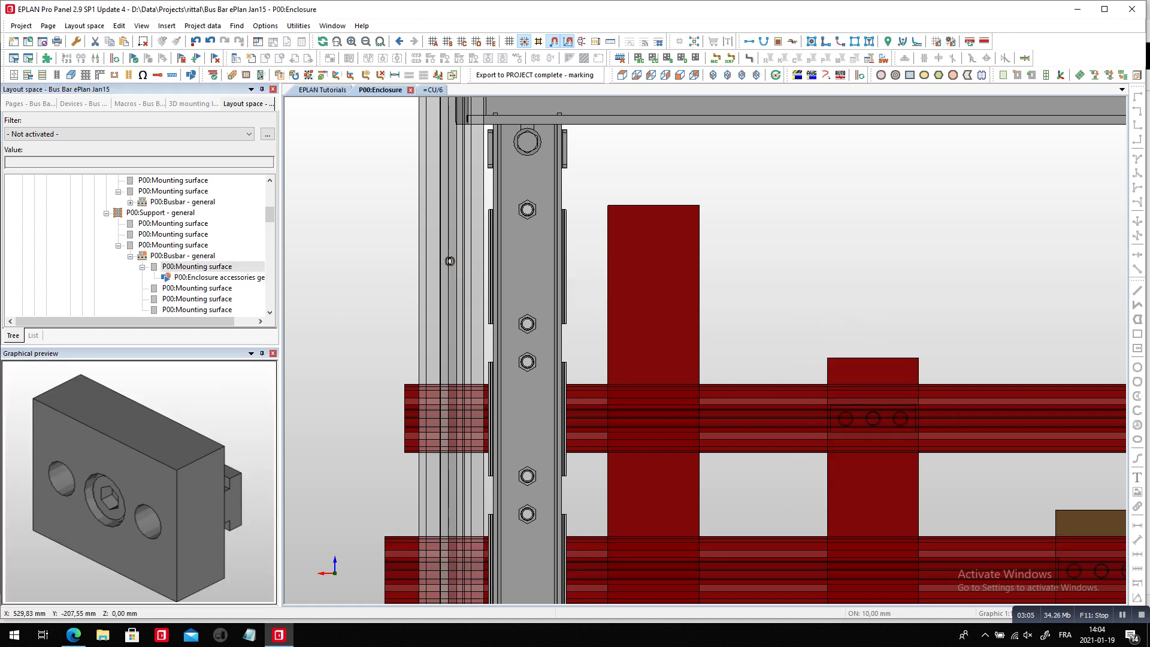
pyautogui.rightClick(217, 266)
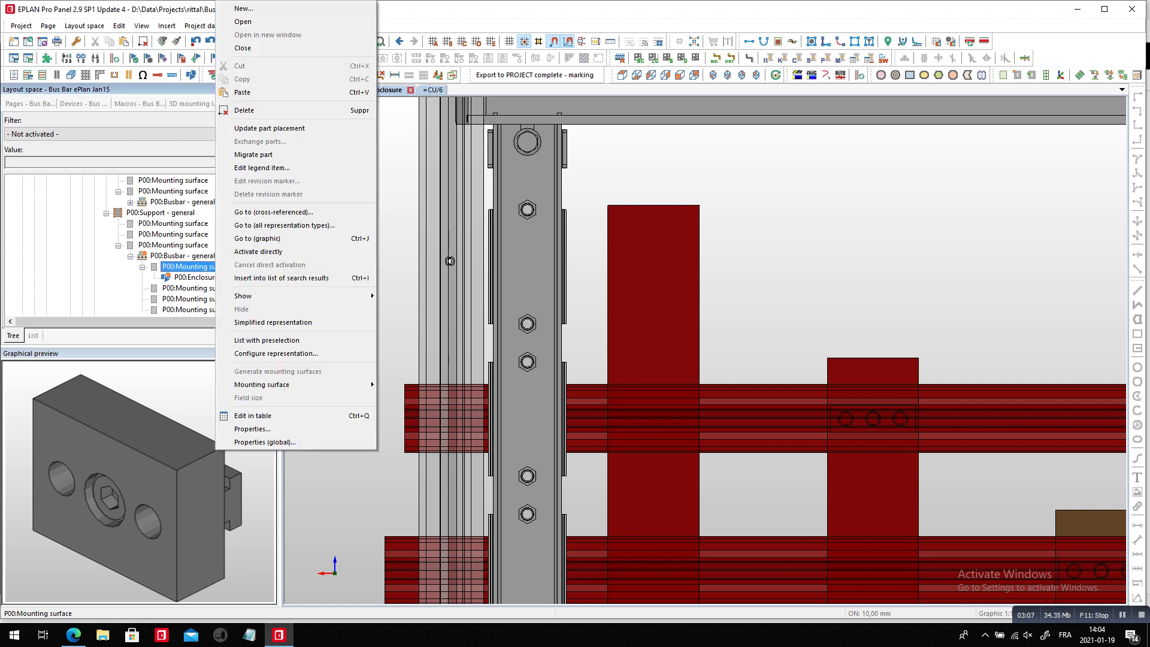
pyautogui.moveTo(287, 295)
pyautogui.click(410, 296)
# Insert two 10.30 mm hole cut-outs in the vertical copper bar at busbar L3, centred on the clamp's two outer holes
pyautogui.scroll(1, 647, 284)
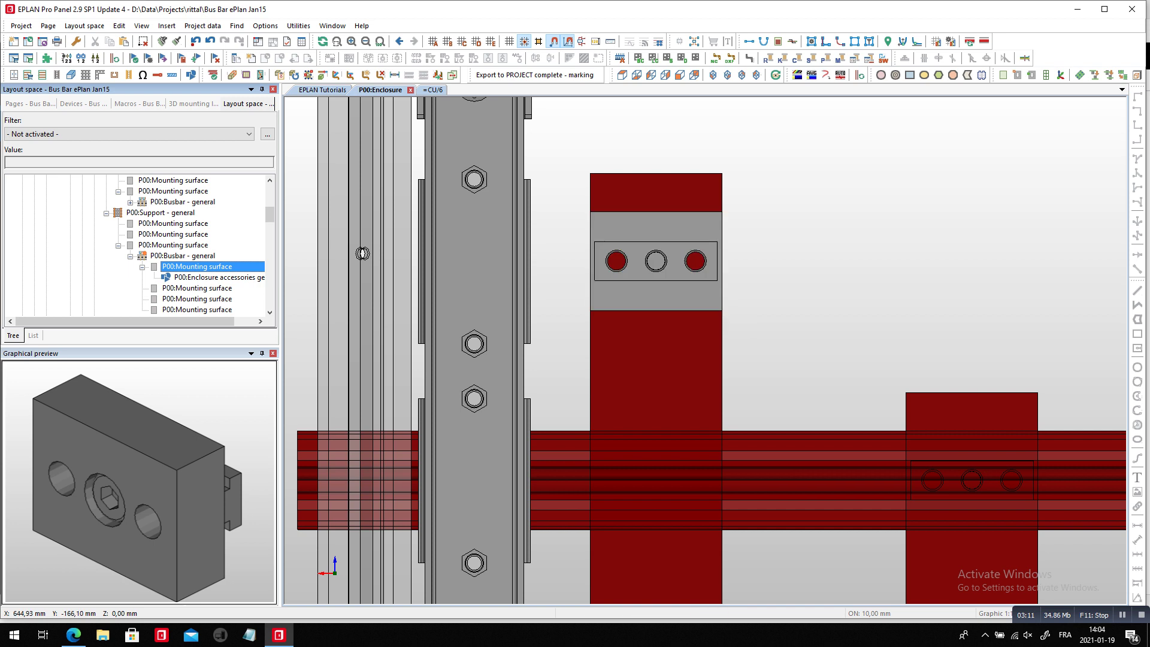
pyautogui.click(882, 74)
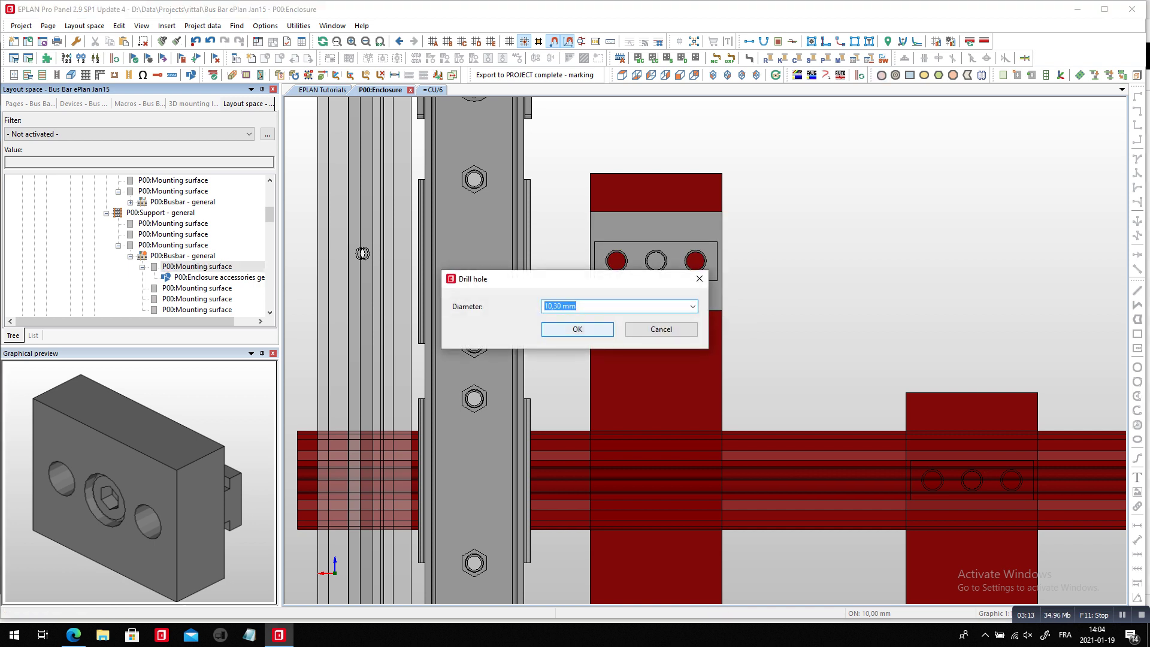
pyautogui.click(577, 328)
pyautogui.scroll(2, 616, 260)
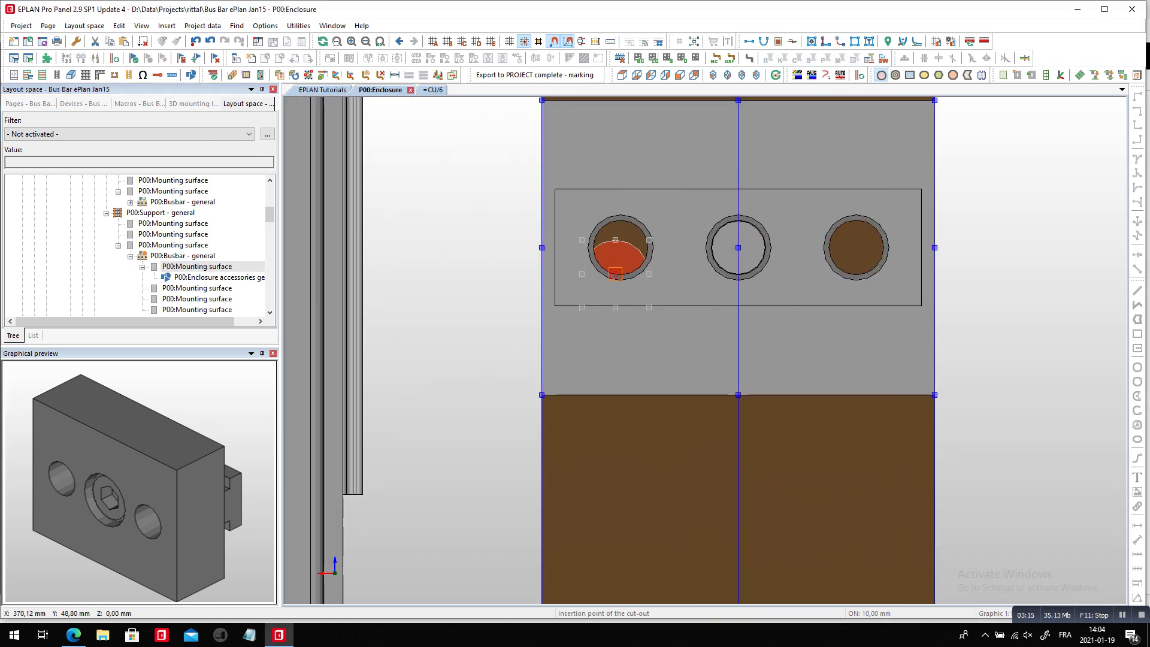
pyautogui.scroll(-1, 616, 259)
pyautogui.scroll(-1, 614, 260)
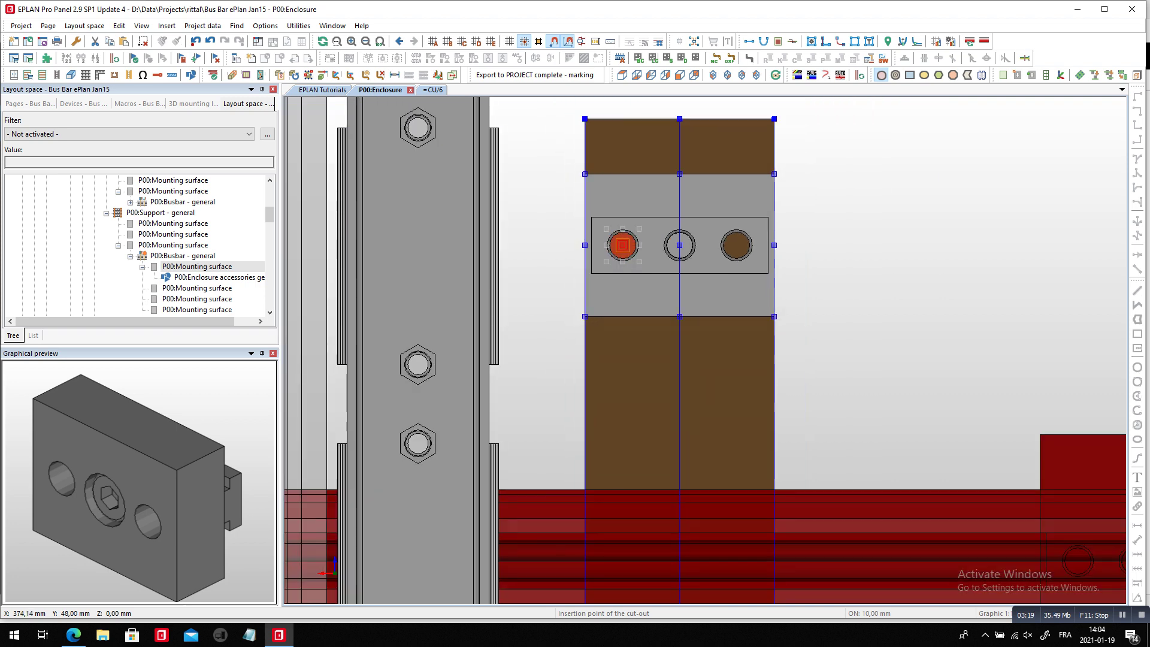
pyautogui.click(622, 245)
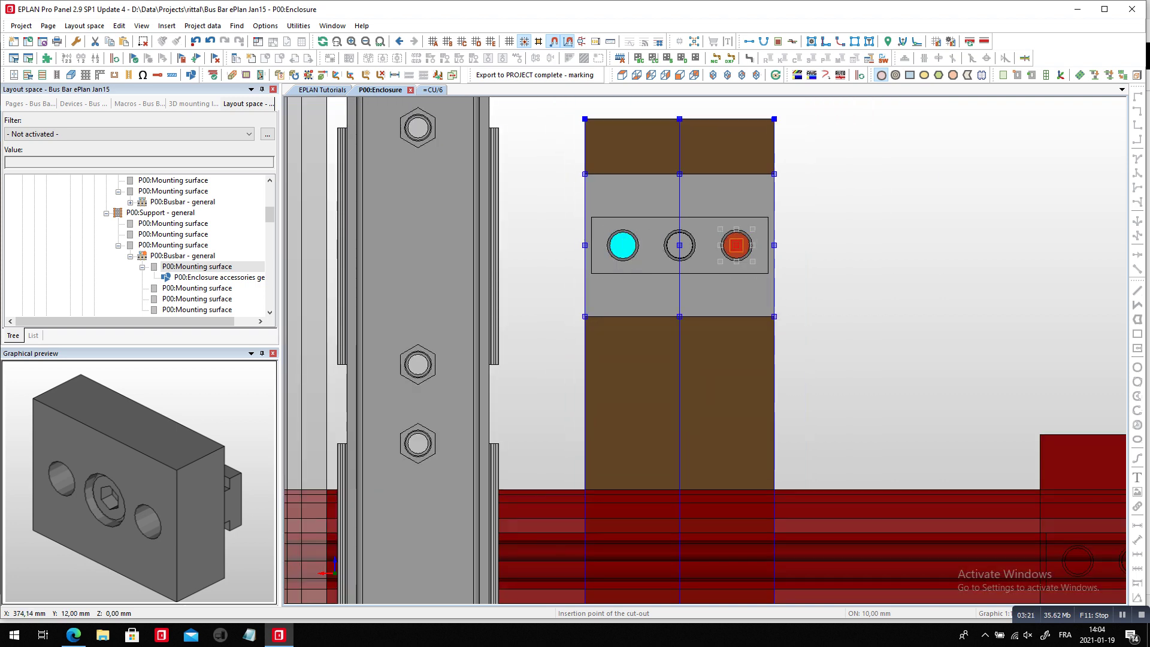
pyautogui.click(736, 245)
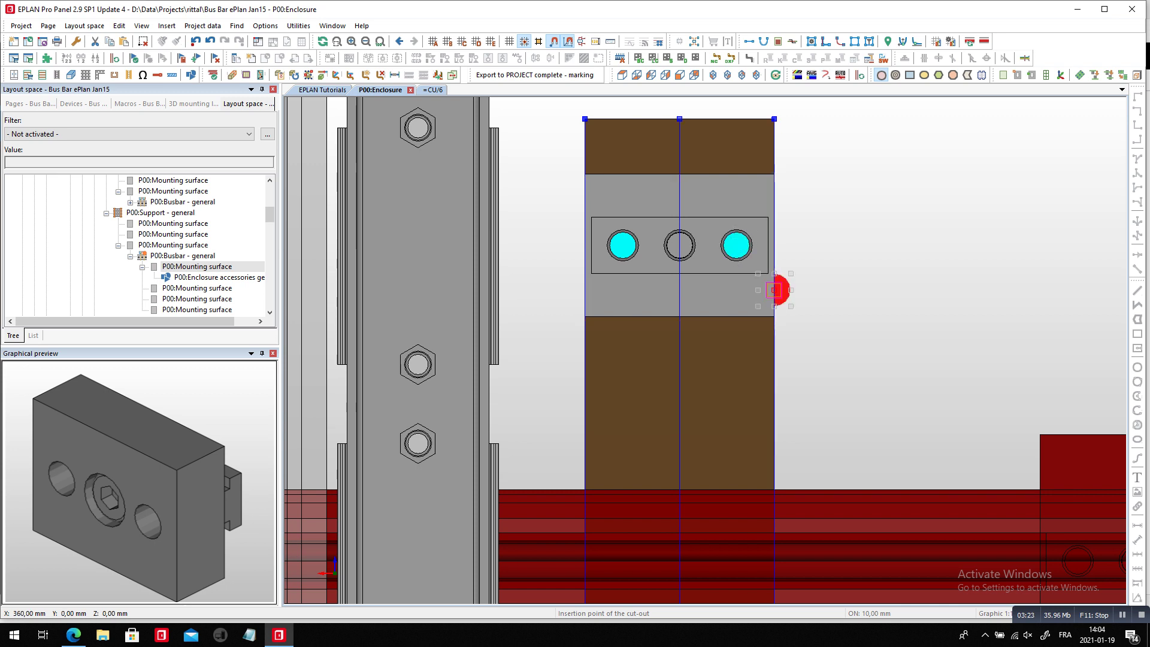
pyautogui.scroll(-3, 774, 290)
pyautogui.scroll(1, 570, 187)
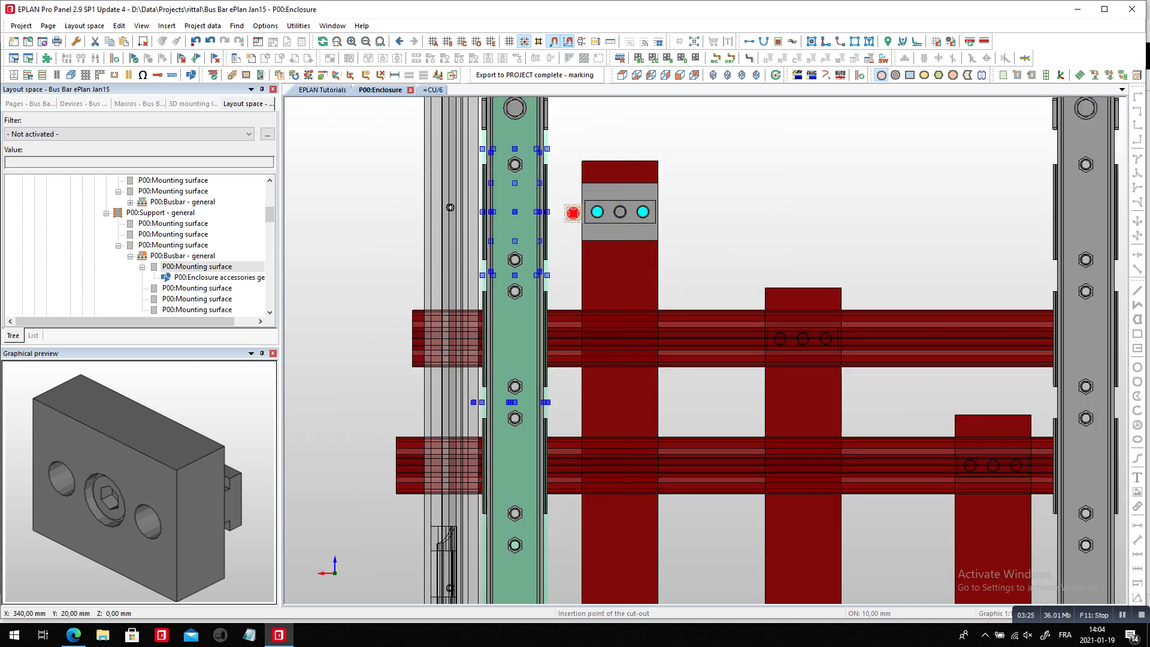
pyautogui.press('Escape')
# Locate busbar L2 in the layout space navigator by synchronizing the selection, and hide the busbar
pyautogui.click(725, 345)
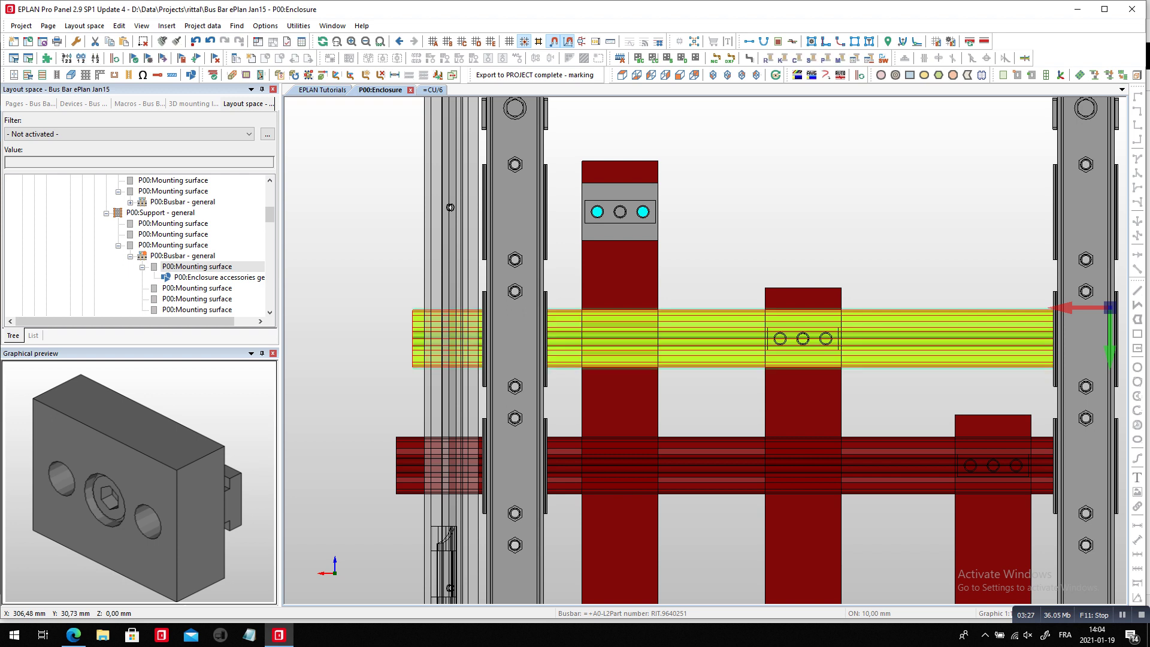
pyautogui.rightClick(725, 345)
pyautogui.click(775, 250)
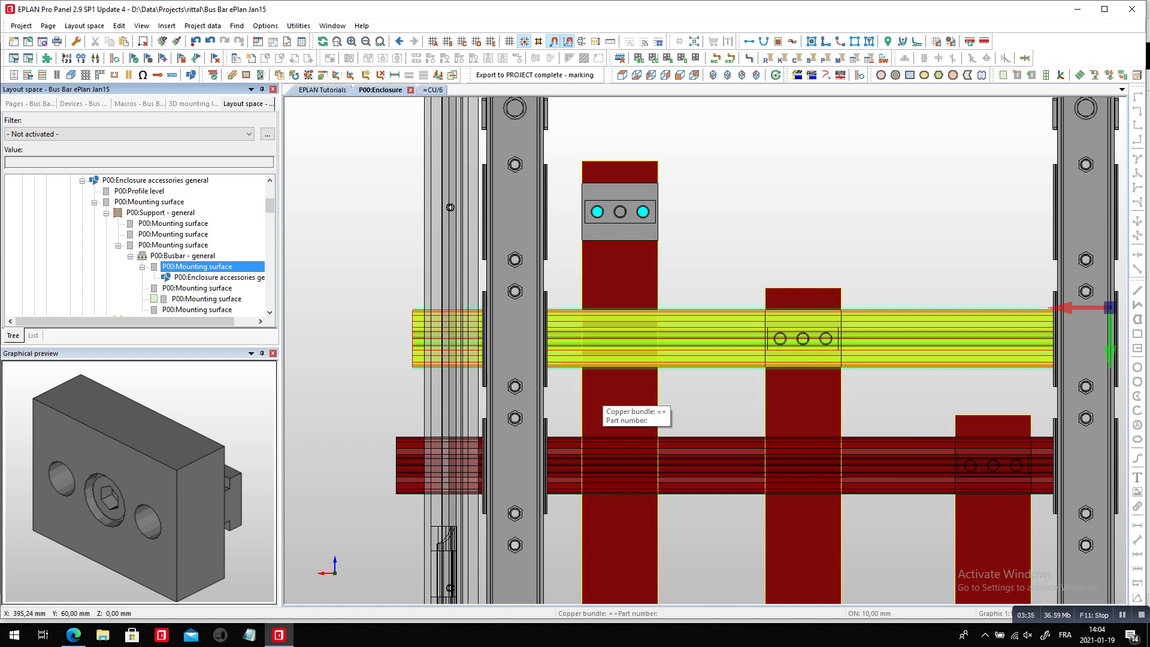
pyautogui.rightClick(735, 341)
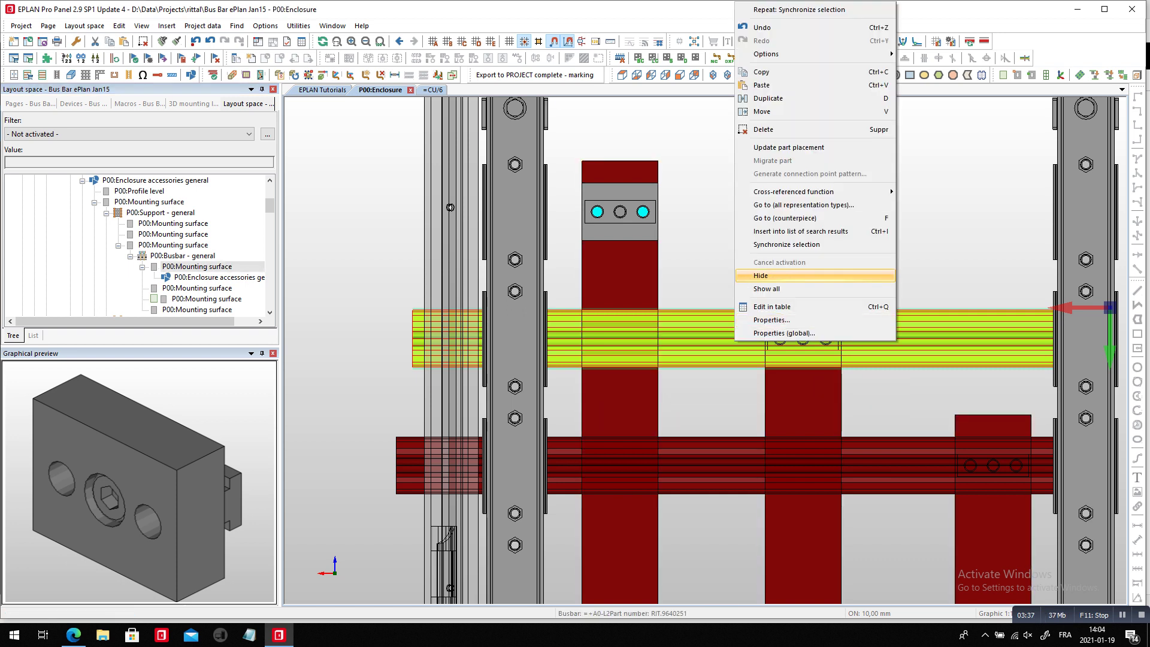
pyautogui.click(767, 275)
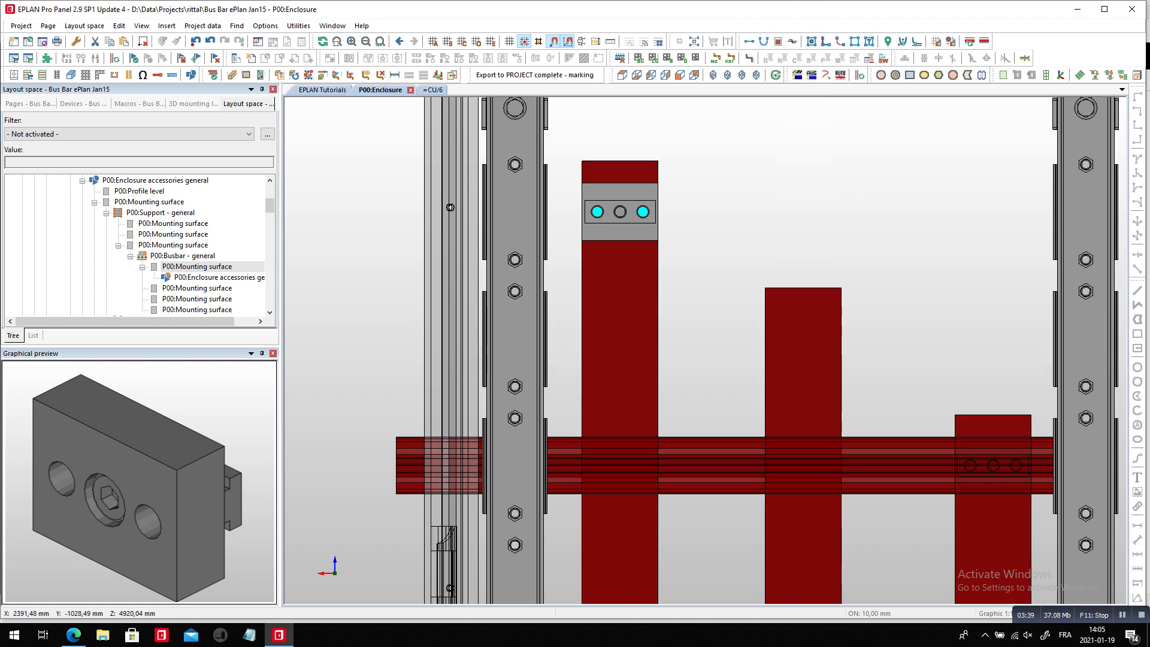
# Show the mounting surface of the hidden busbar L2 with its connection clamp again
pyautogui.rightClick(195, 266)
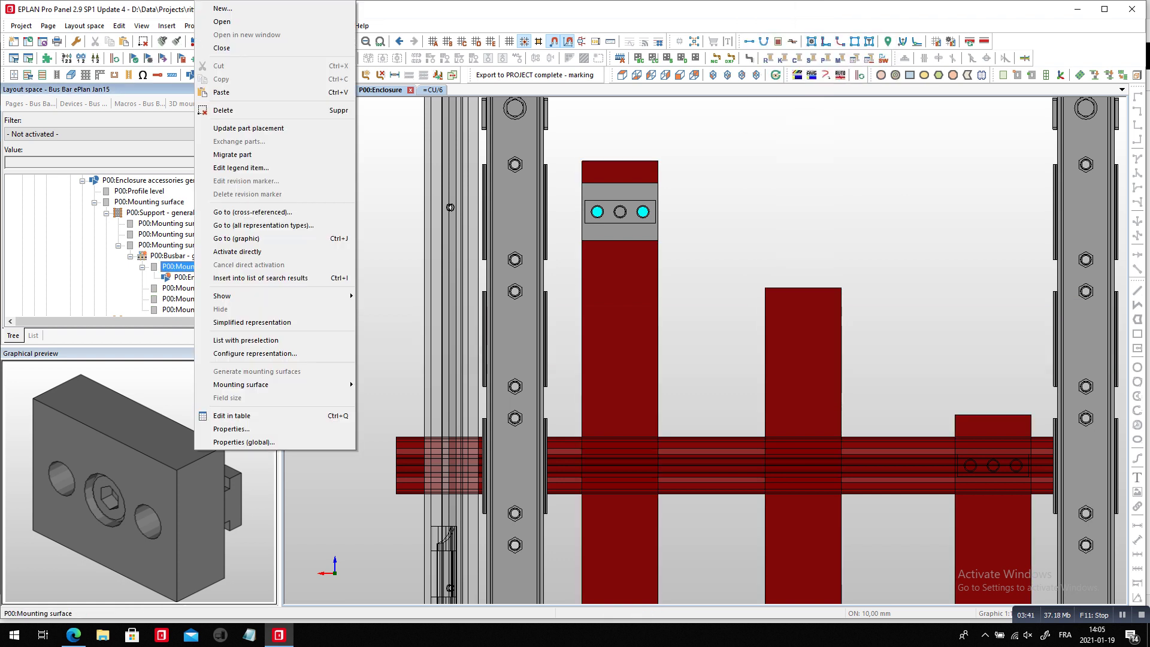
pyautogui.moveTo(252, 296)
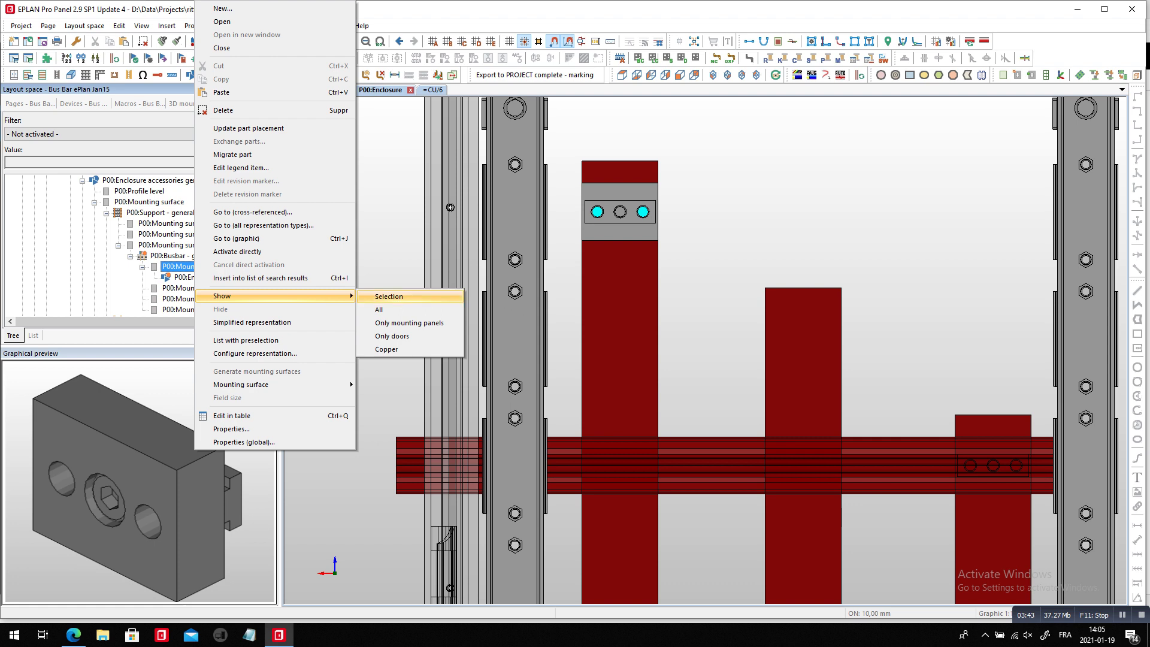
pyautogui.click(388, 297)
# Insert two 10.30 mm hole cut-outs in the vertical copper bar at busbar L2, centred on the clamp's two outer holes
pyautogui.scroll(2, 853, 356)
pyautogui.scroll(2, 857, 356)
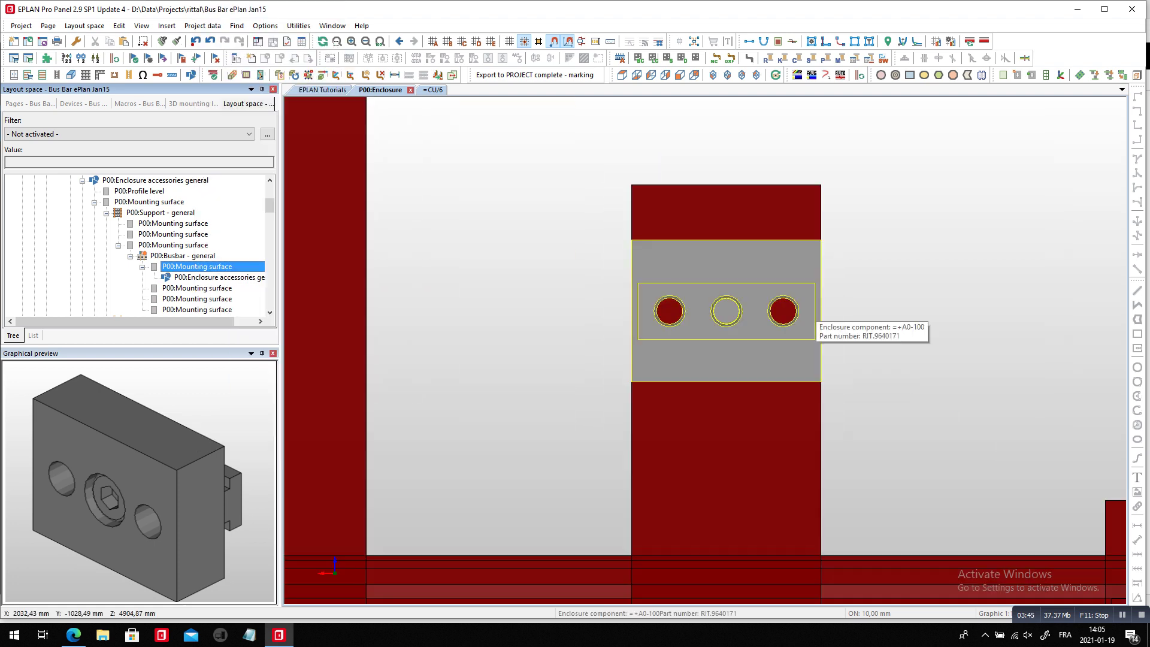
pyautogui.click(882, 75)
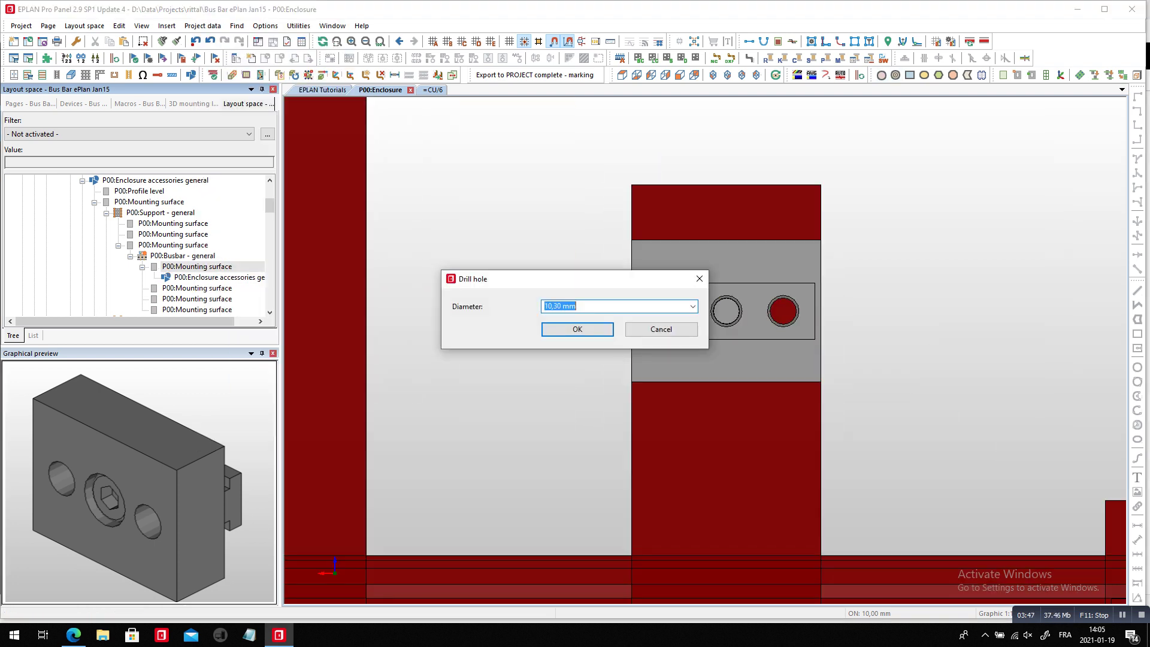
pyautogui.click(577, 329)
pyautogui.scroll(-2, 693, 324)
pyautogui.scroll(-1, 695, 318)
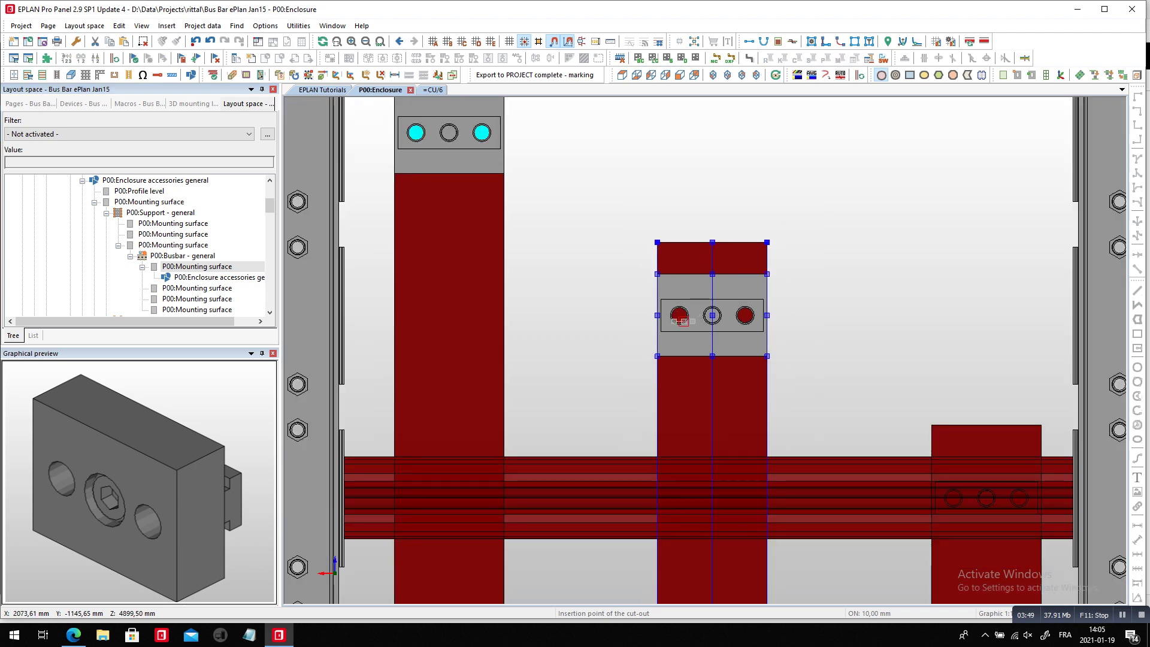
pyautogui.scroll(3, 680, 316)
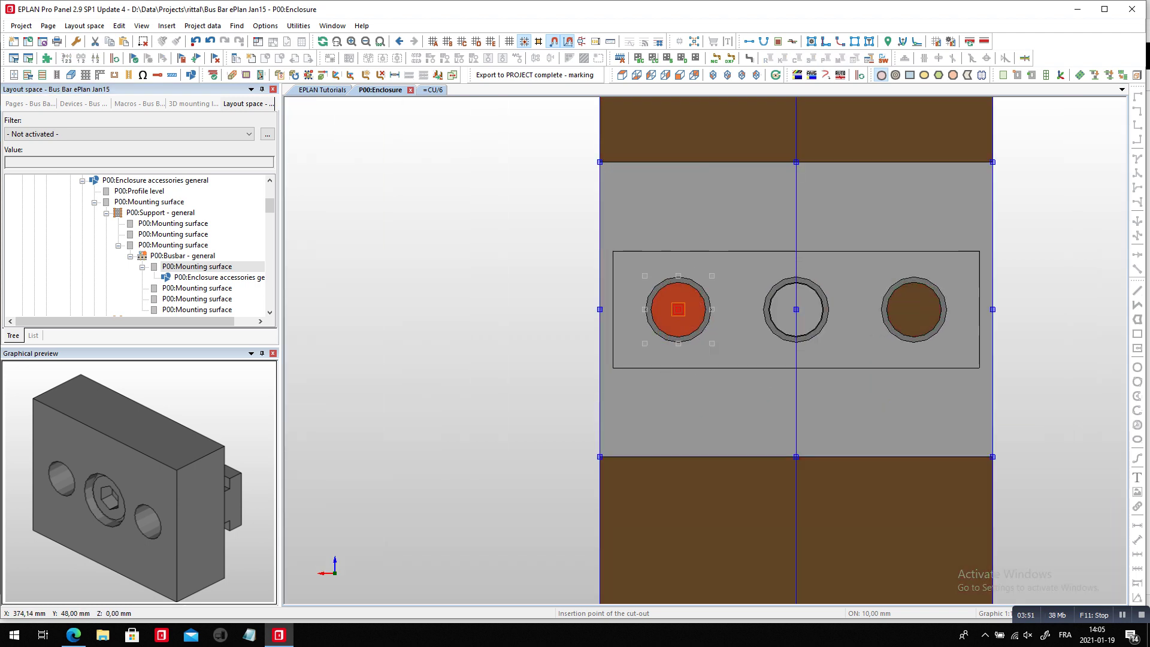
pyautogui.click(678, 309)
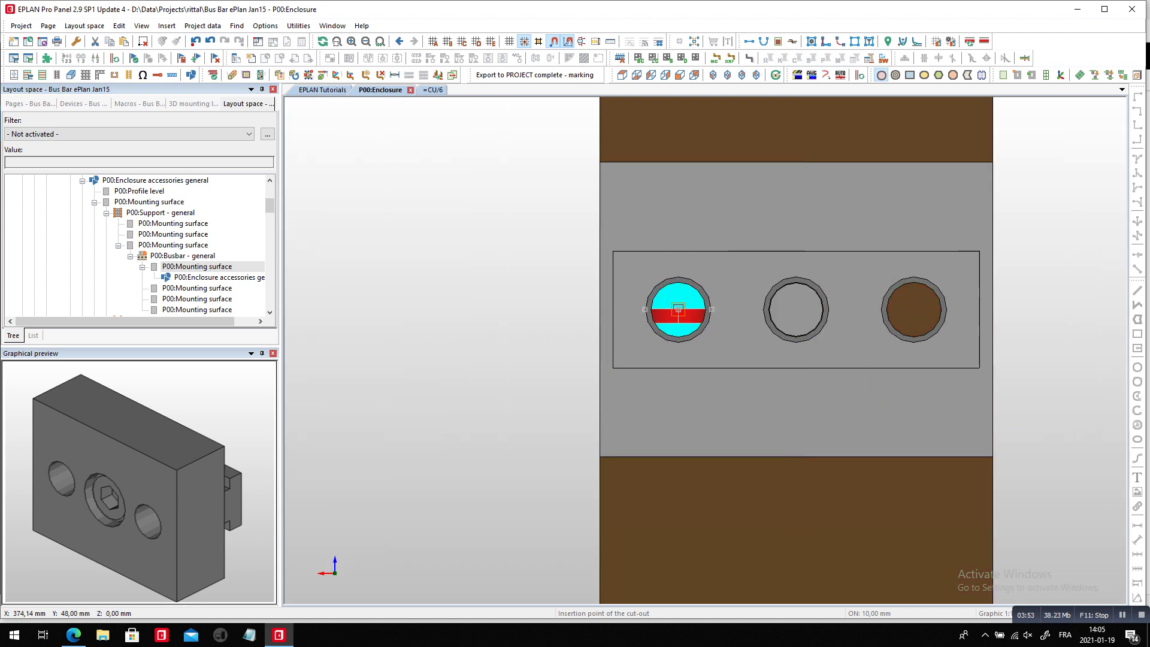
pyautogui.scroll(3, 923, 302)
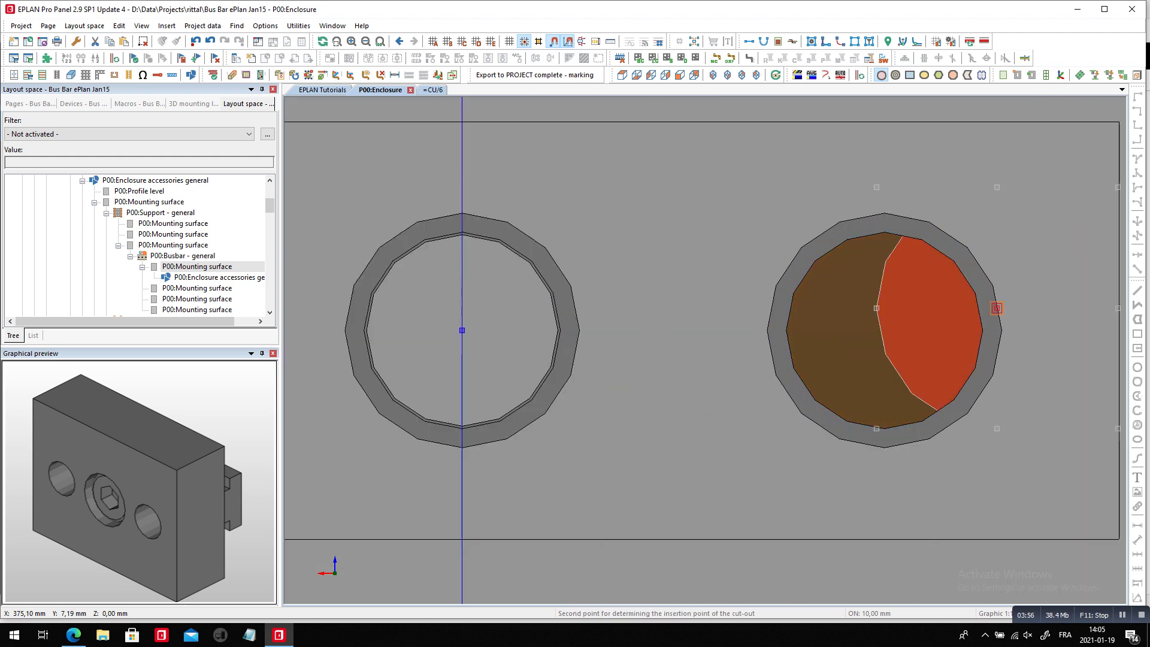
pyautogui.click(1001, 330)
pyautogui.press('Escape')
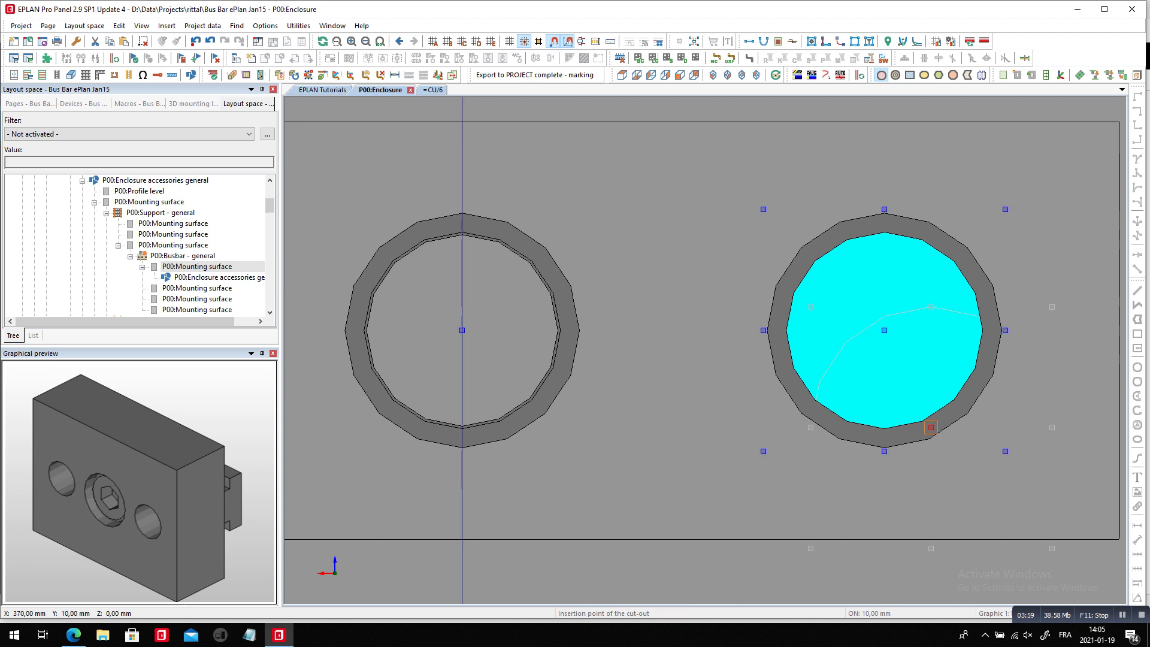
pyautogui.scroll(-5, 713, 210)
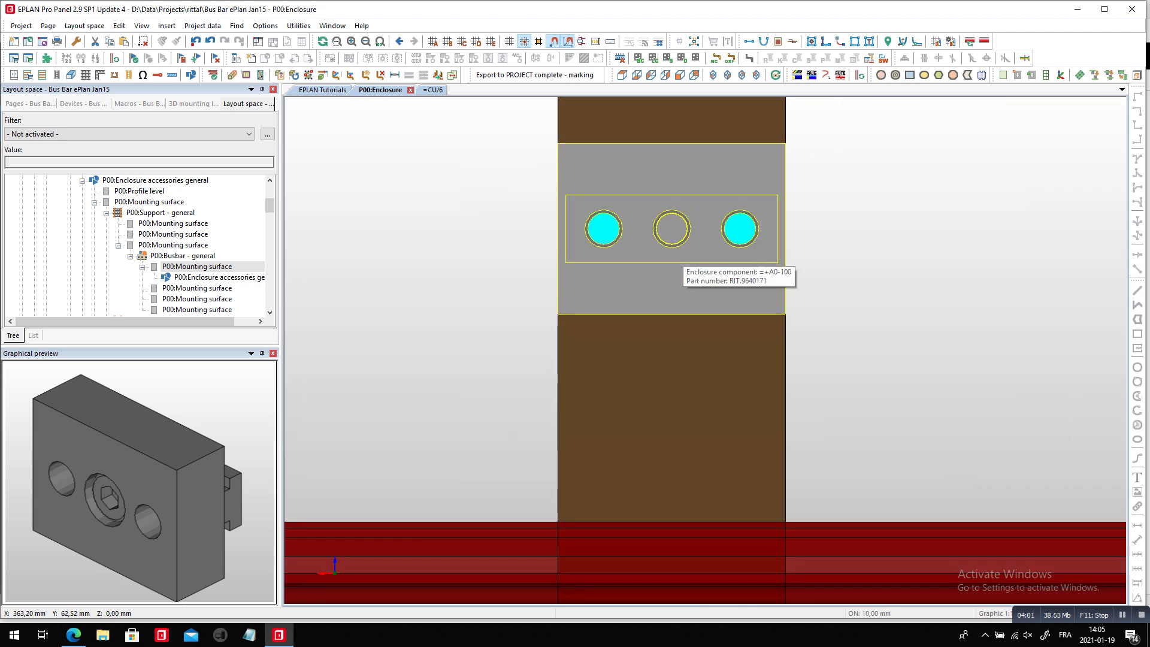
# Open the properties of the vertical copper bar at busbar L3 to check its displayed designation, and close them without changes
pyautogui.scroll(-2, 650, 299)
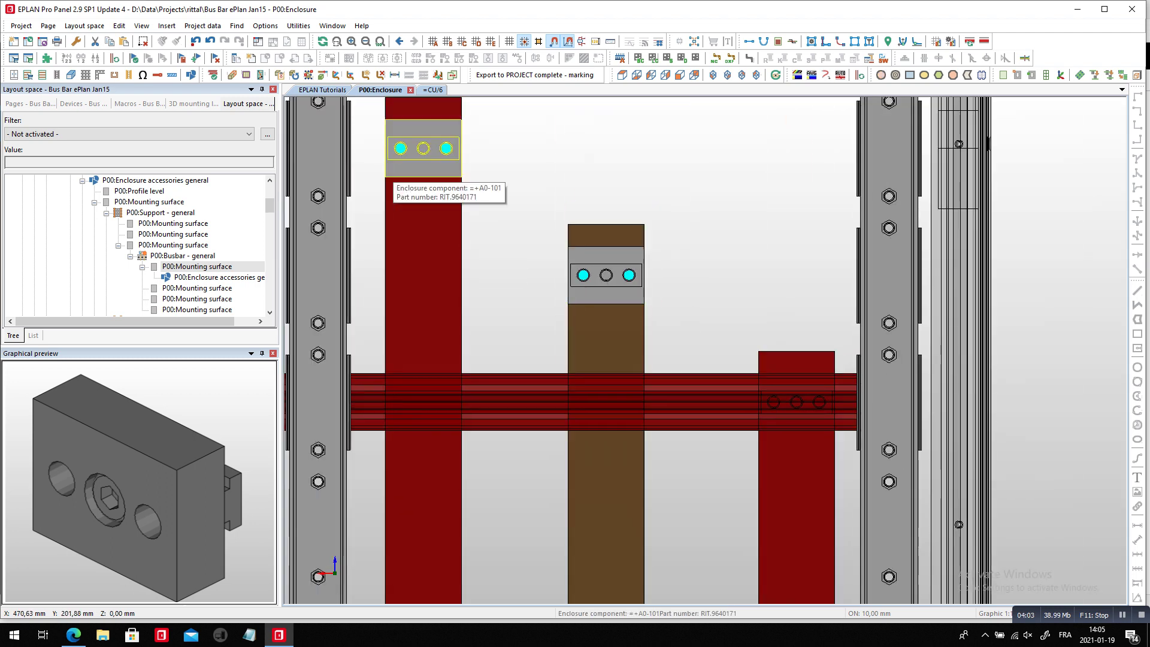
pyautogui.click(443, 228)
pyautogui.doubleClick(435, 228)
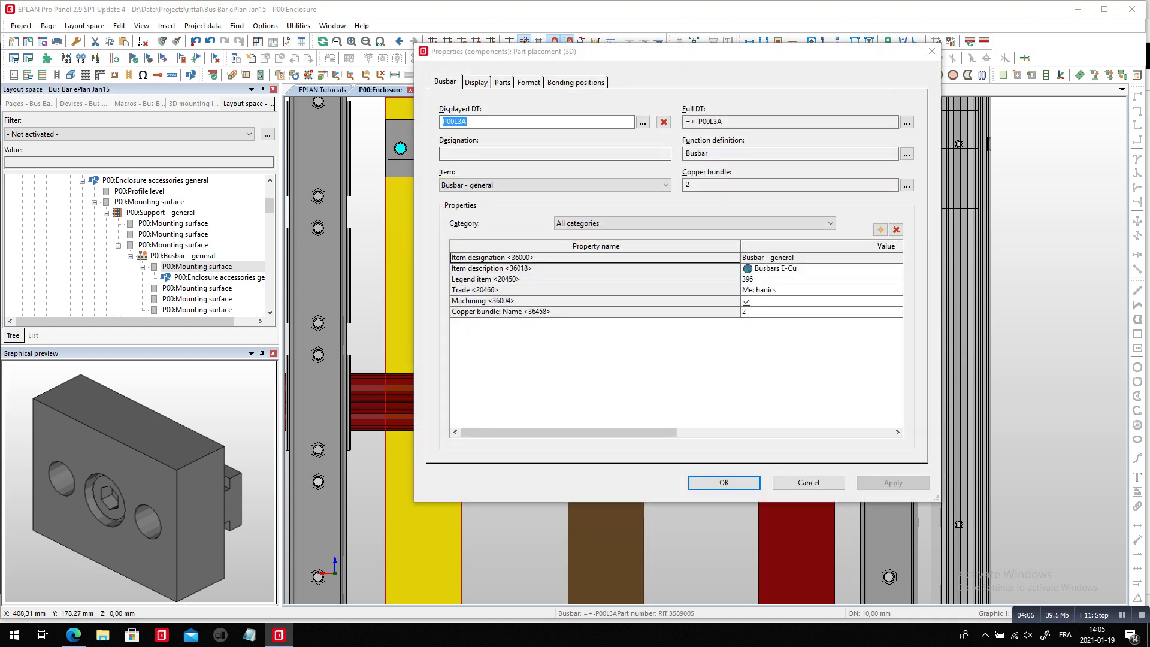
pyautogui.press('Escape')
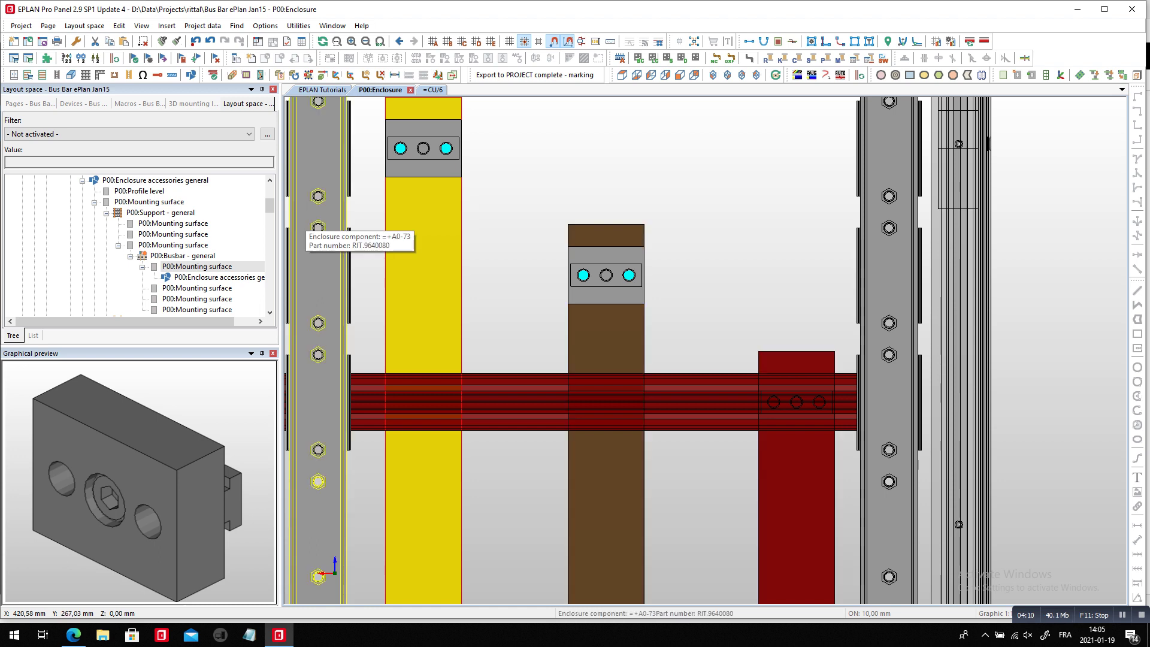
# Regenerate the copper unfold reports of the Bus Bar ePlan Jan15 project from the report templates
pyautogui.hotkey('alt', 'u')
pyautogui.press('Right')
pyautogui.press('Down')
pyautogui.press('Down')
pyautogui.press('Down')
pyautogui.press('Down')
pyautogui.press('Down')
pyautogui.press('Return')
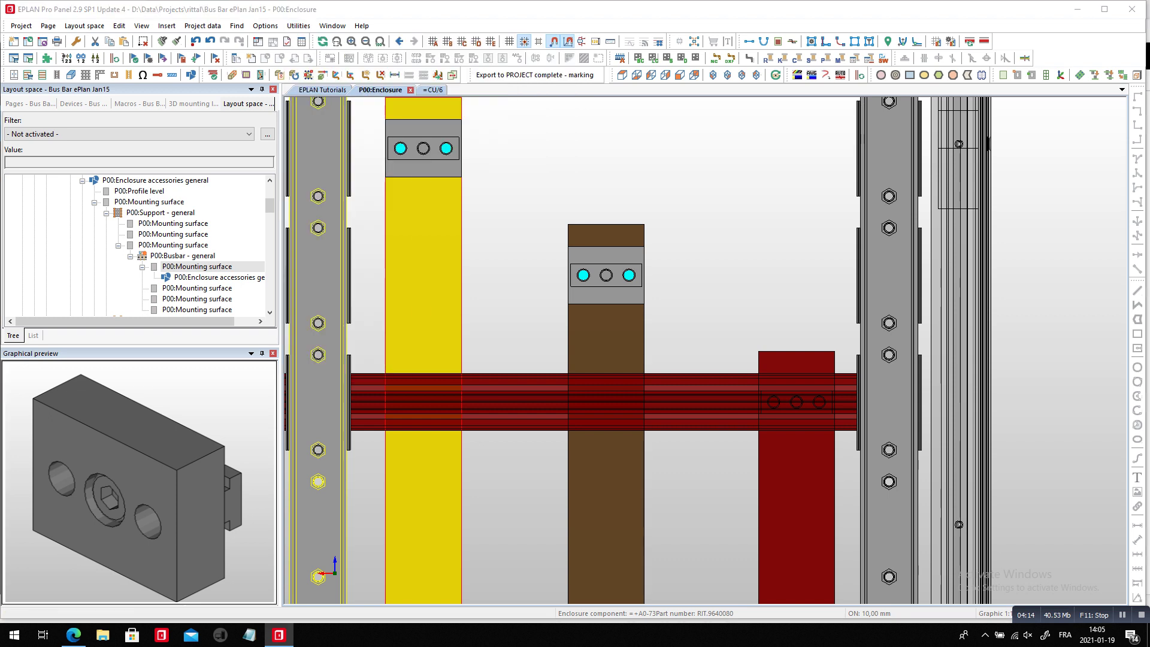
pyautogui.click(432, 220)
pyautogui.click(611, 322)
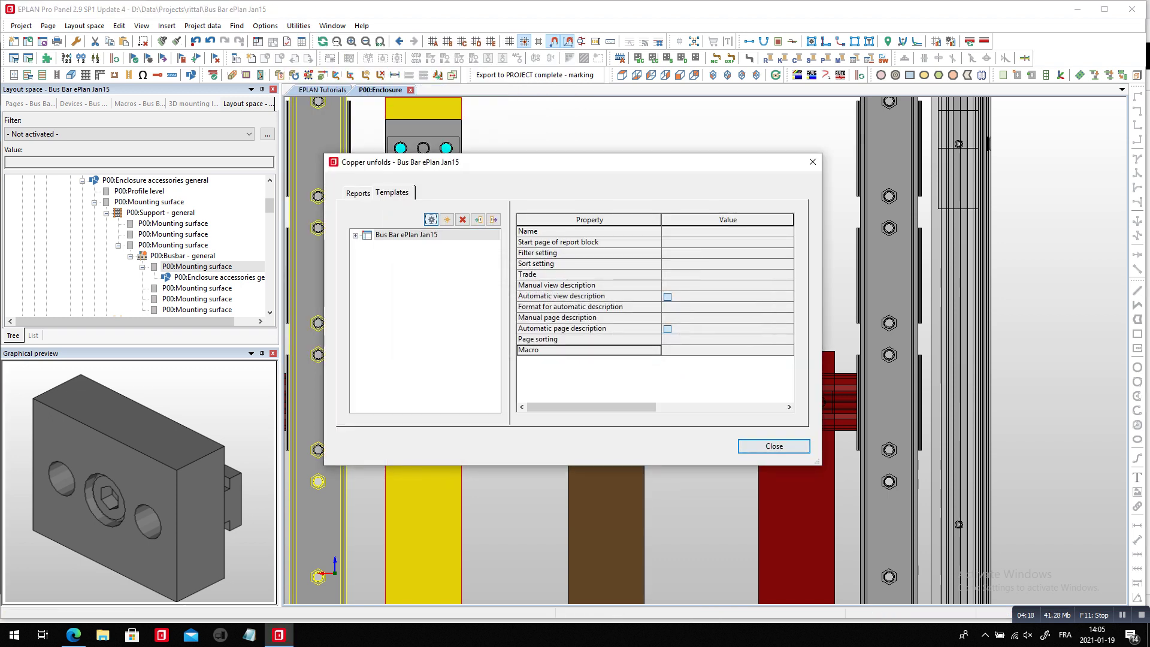
pyautogui.click(764, 448)
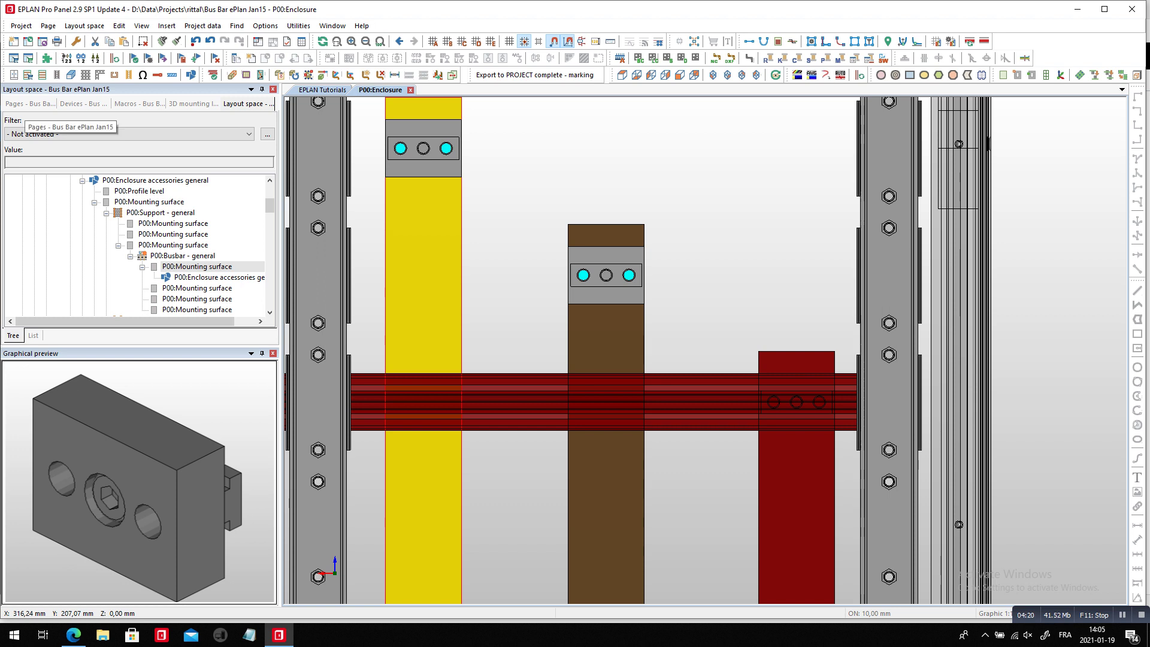
# Check the designation of the vertical copper bar at busbar L1 and open its copper unfold page, CU page 1
pyautogui.click(29, 105)
pyautogui.moveTo(270, 218); pyautogui.dragTo(270, 284)
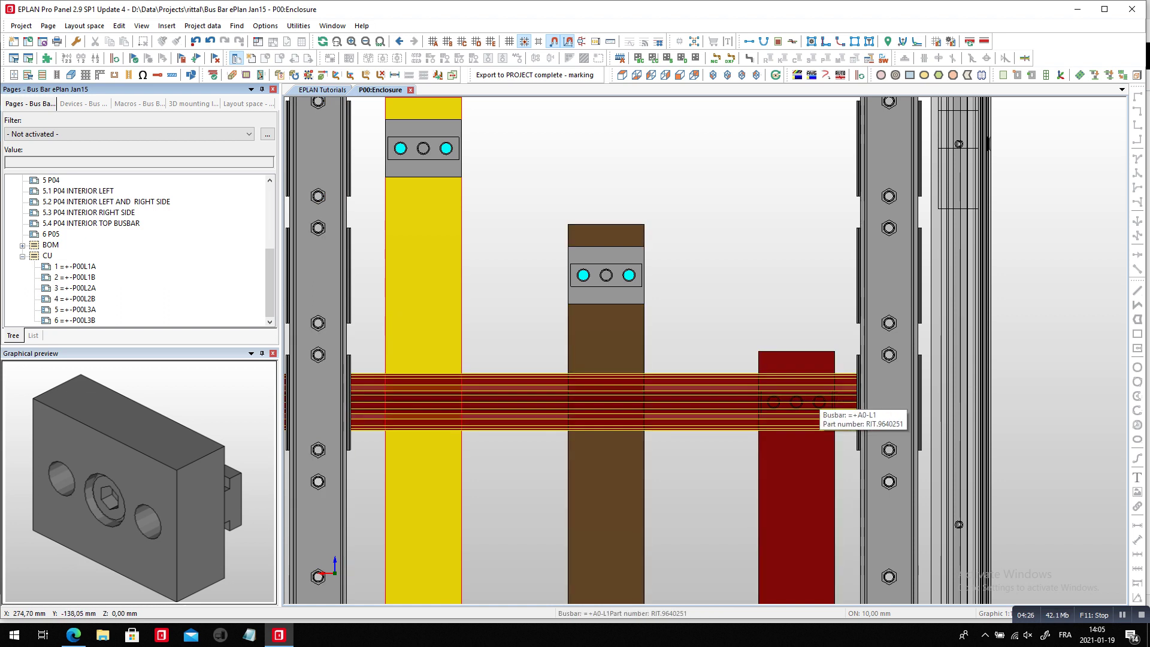
pyautogui.doubleClick(797, 479)
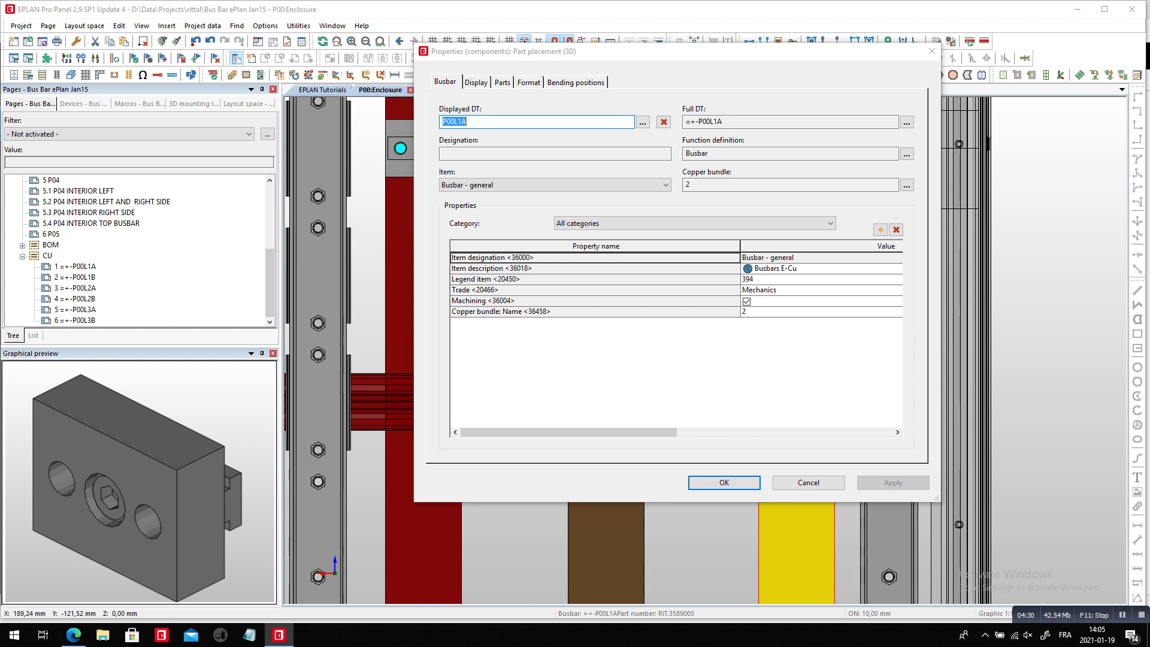
pyautogui.press('Escape')
pyautogui.click(75, 267)
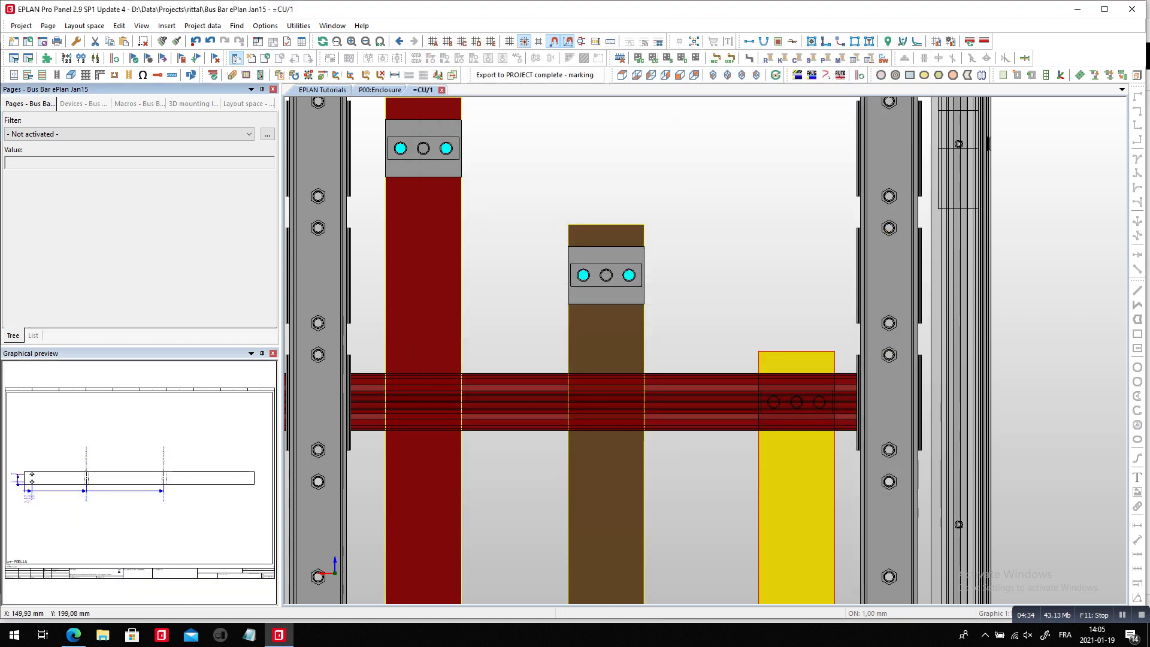
pyautogui.press('Return')
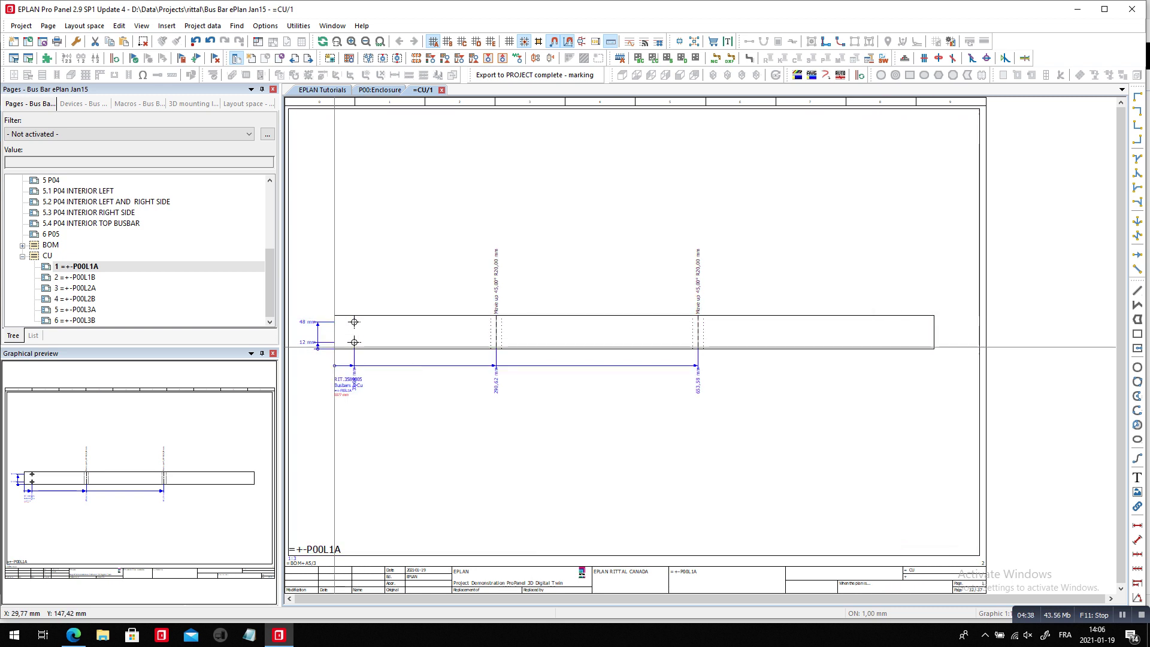
# Examine the holes and bends on the copper unfold pages 3 (P00L2A) and 5 (P00L3A)
pyautogui.press('Down')
pyautogui.press('Down')
pyautogui.press('Return')
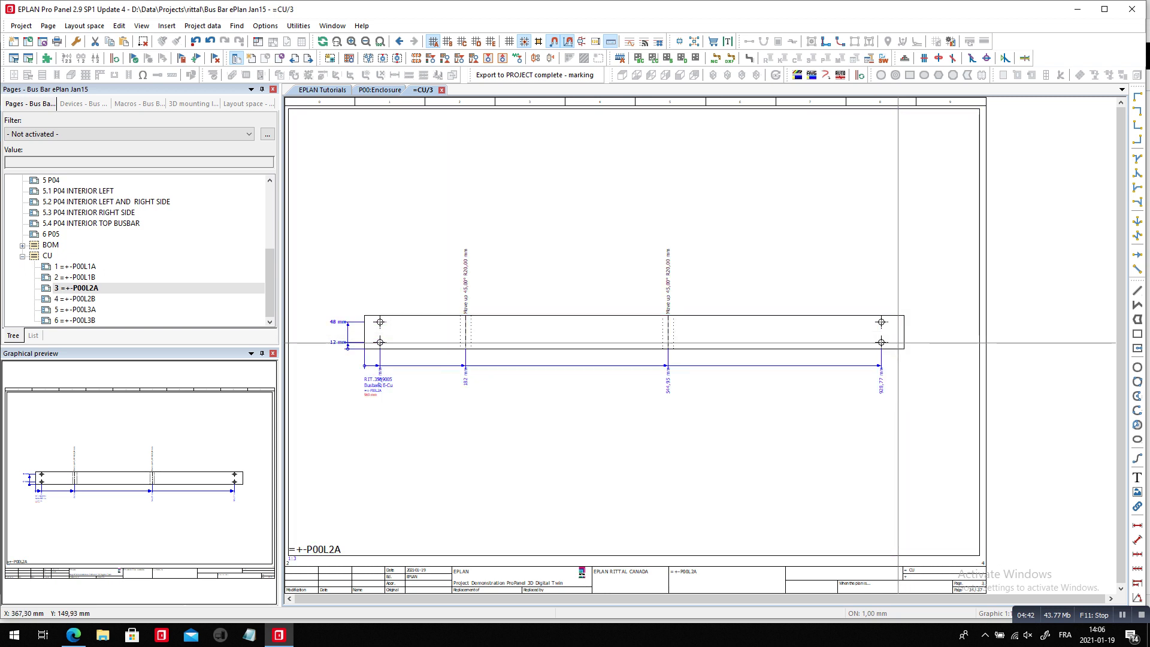
pyautogui.press('Down')
pyautogui.press('Down')
pyautogui.press('Return')
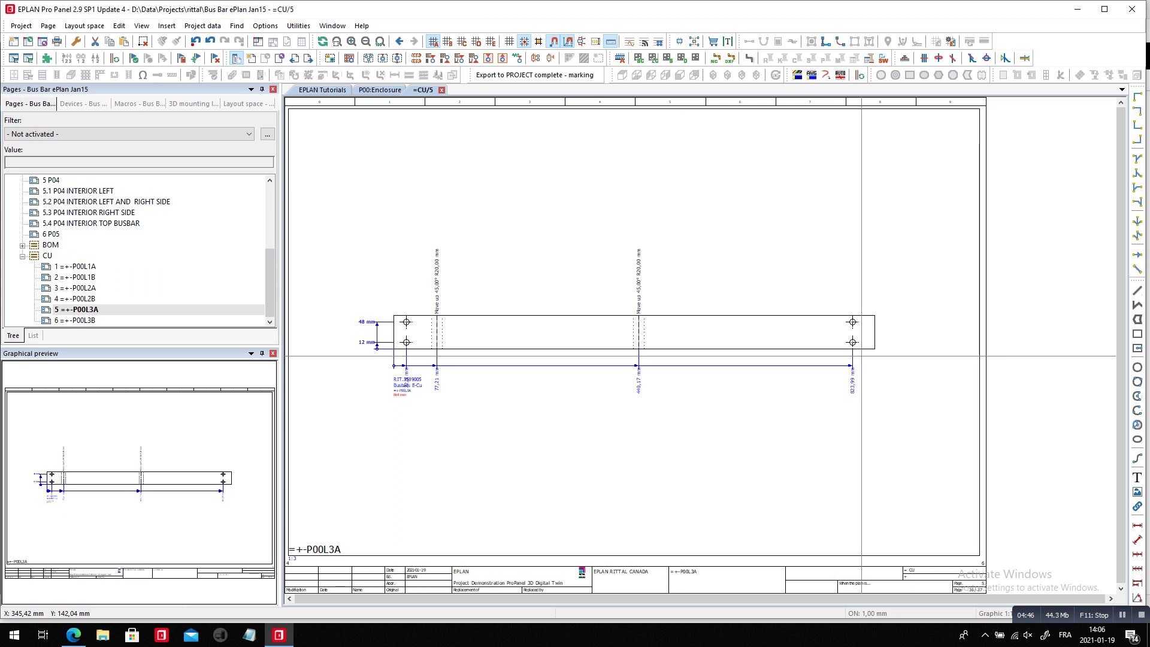
pyautogui.hotkey('ctrl', 'a')
pyautogui.press('Escape')
pyautogui.scroll(2, 462, 302)
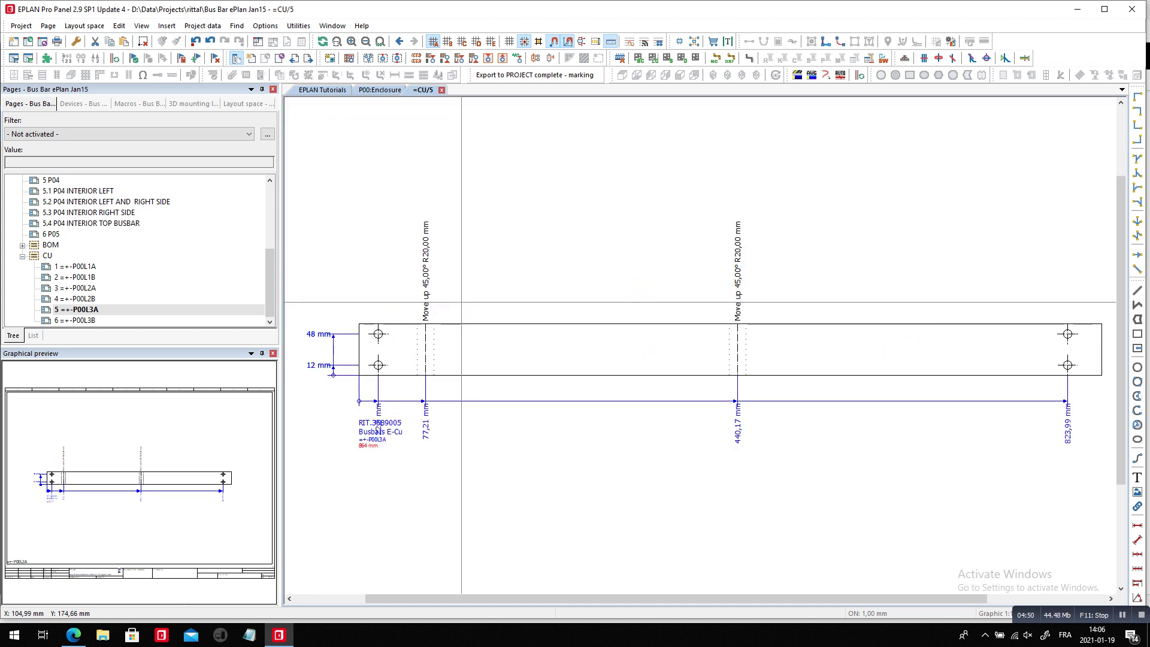
pyautogui.scroll(-1, 462, 302)
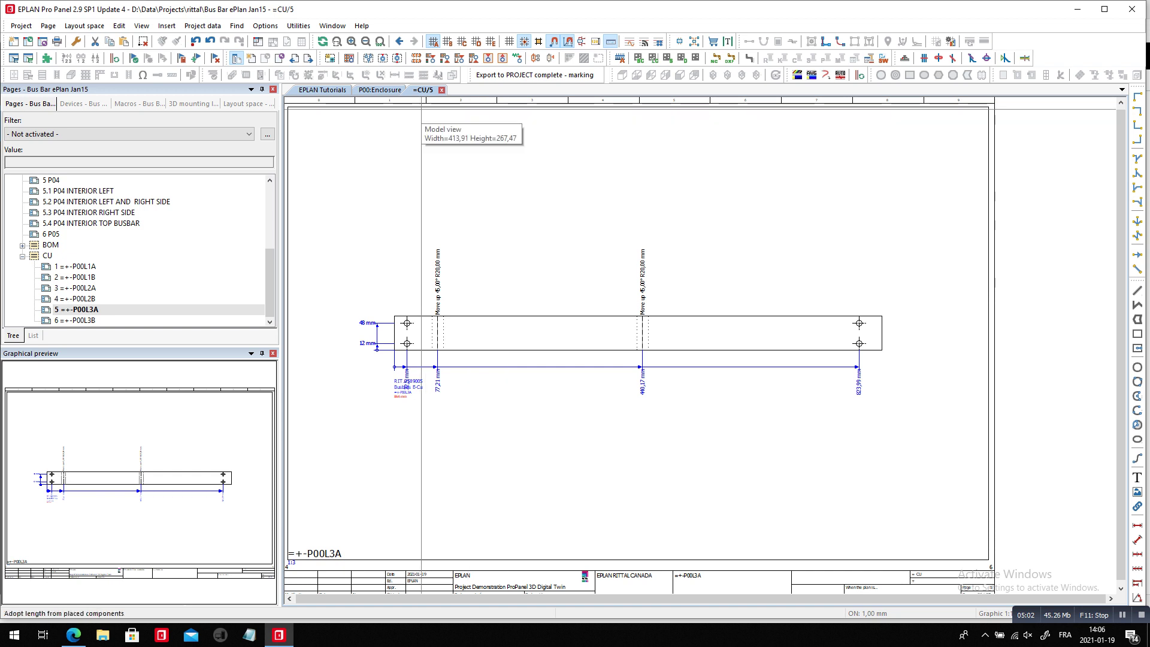
# Return to the P00 enclosure layout space, locate busbar L1 in the navigator by synchronizing the selection, and hide the busbar
pyautogui.click(381, 90)
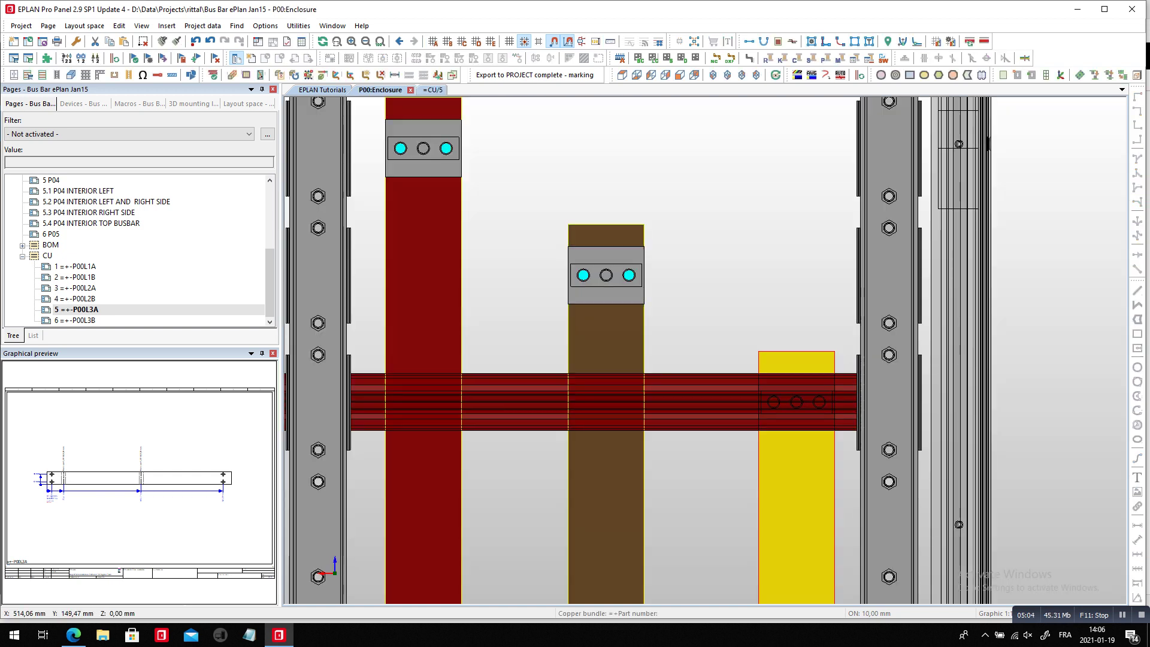
pyautogui.scroll(-3, 560, 192)
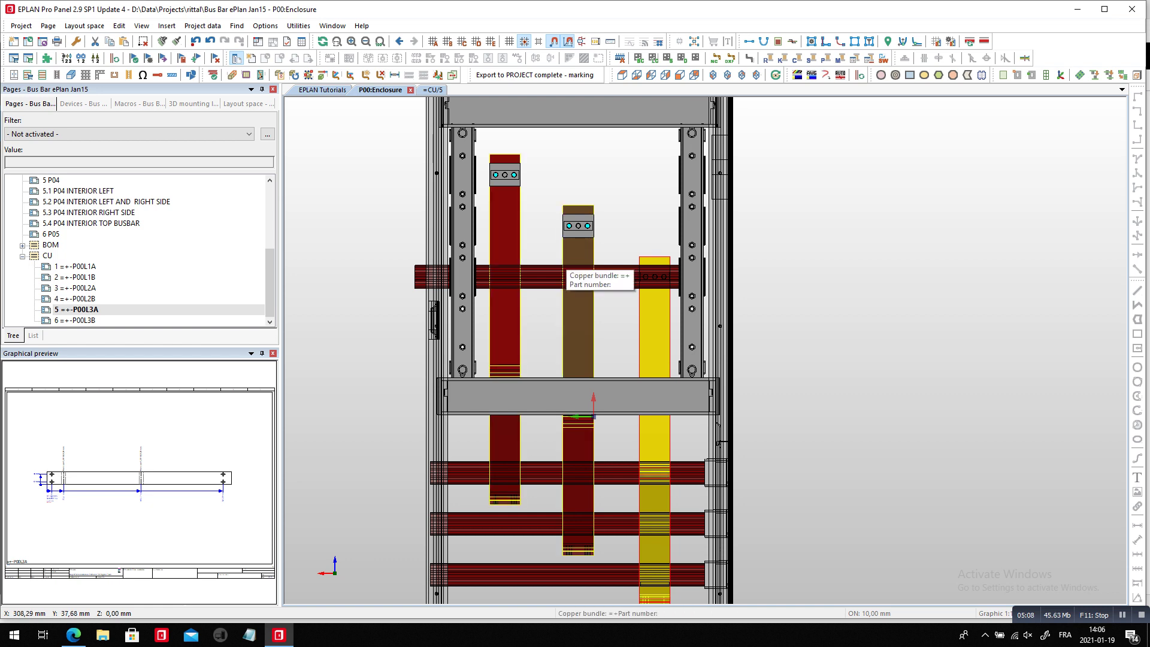
pyautogui.scroll(3, 563, 257)
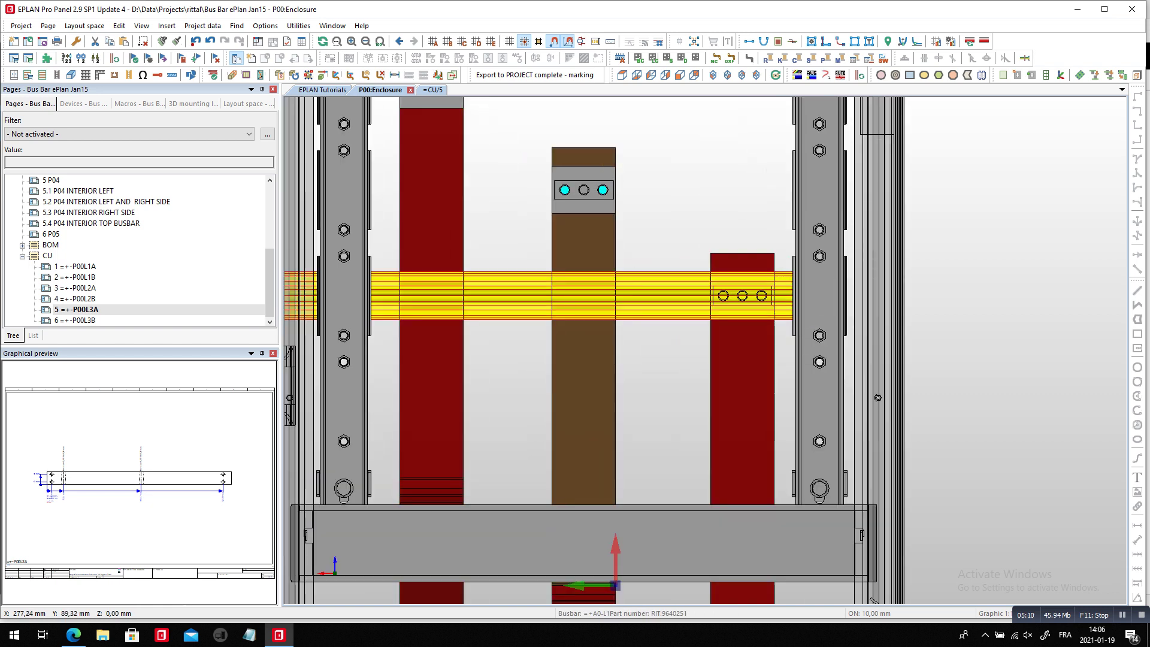
pyautogui.click(248, 104)
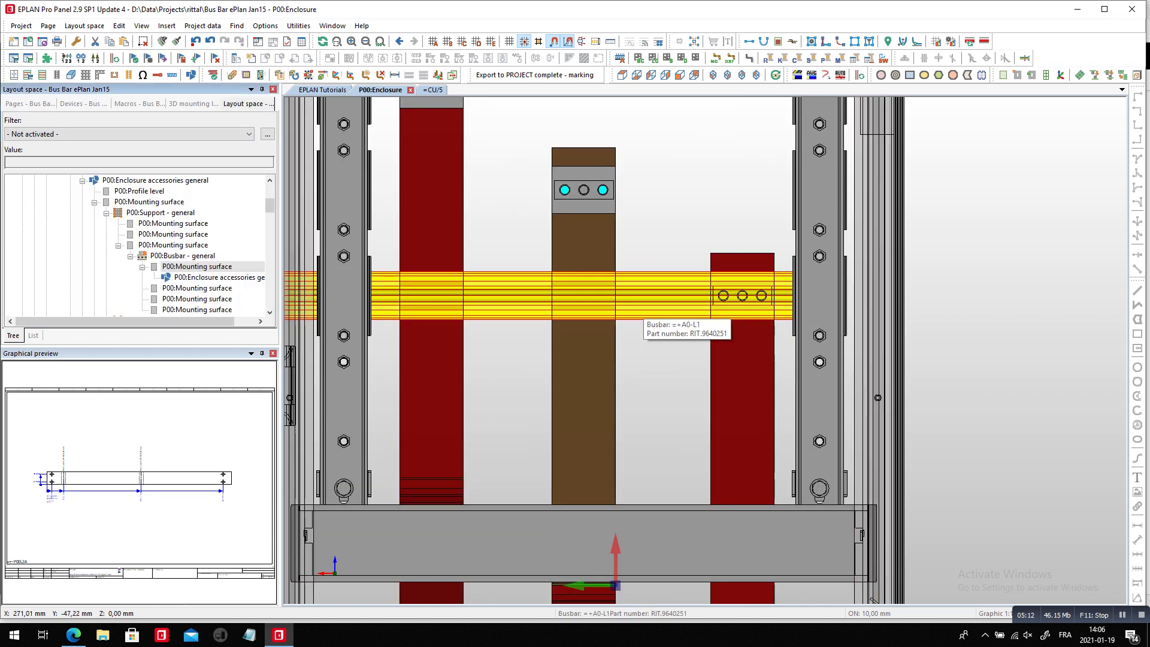
pyautogui.rightClick(665, 311)
pyautogui.click(718, 244)
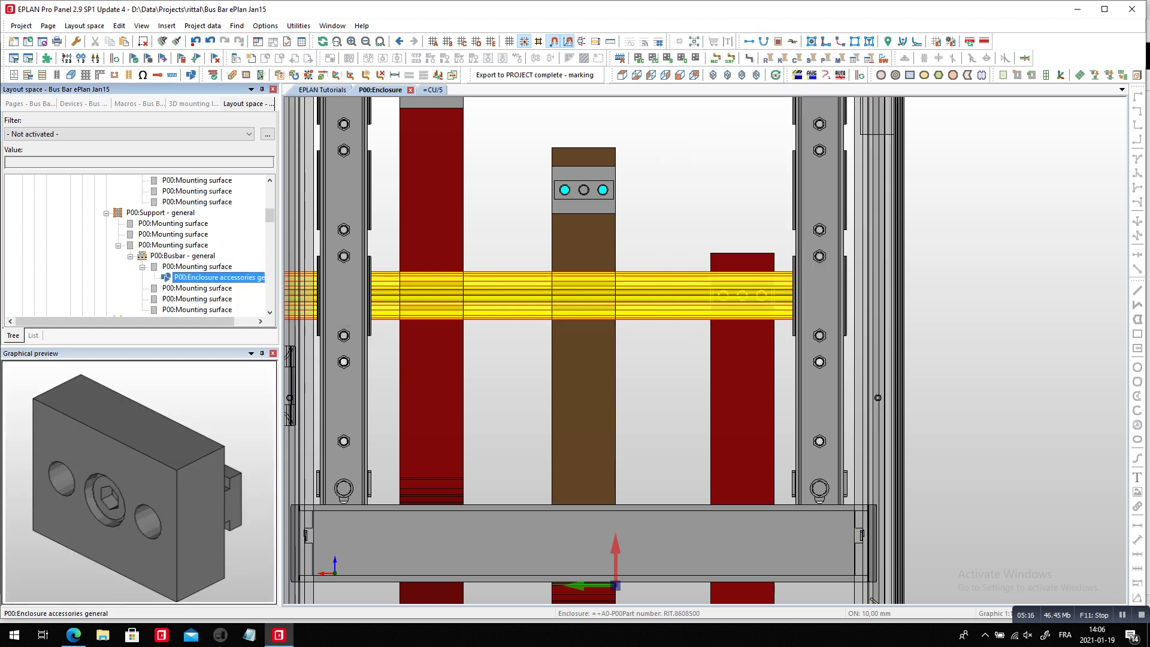
pyautogui.click(197, 267)
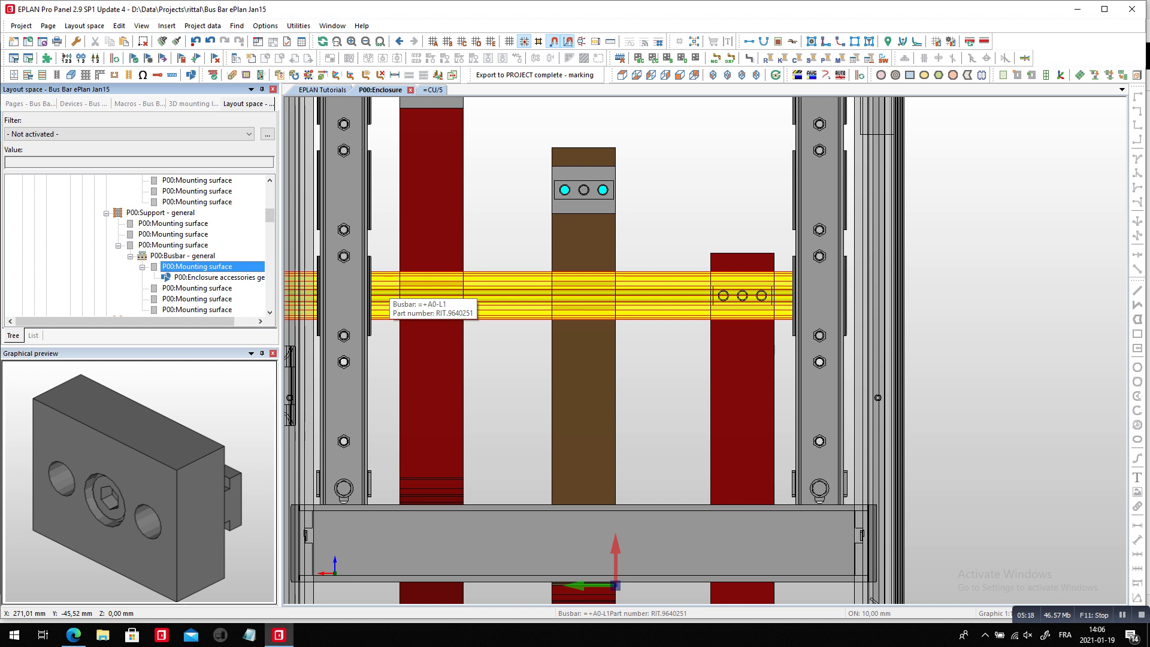
pyautogui.click(389, 287)
pyautogui.rightClick(663, 299)
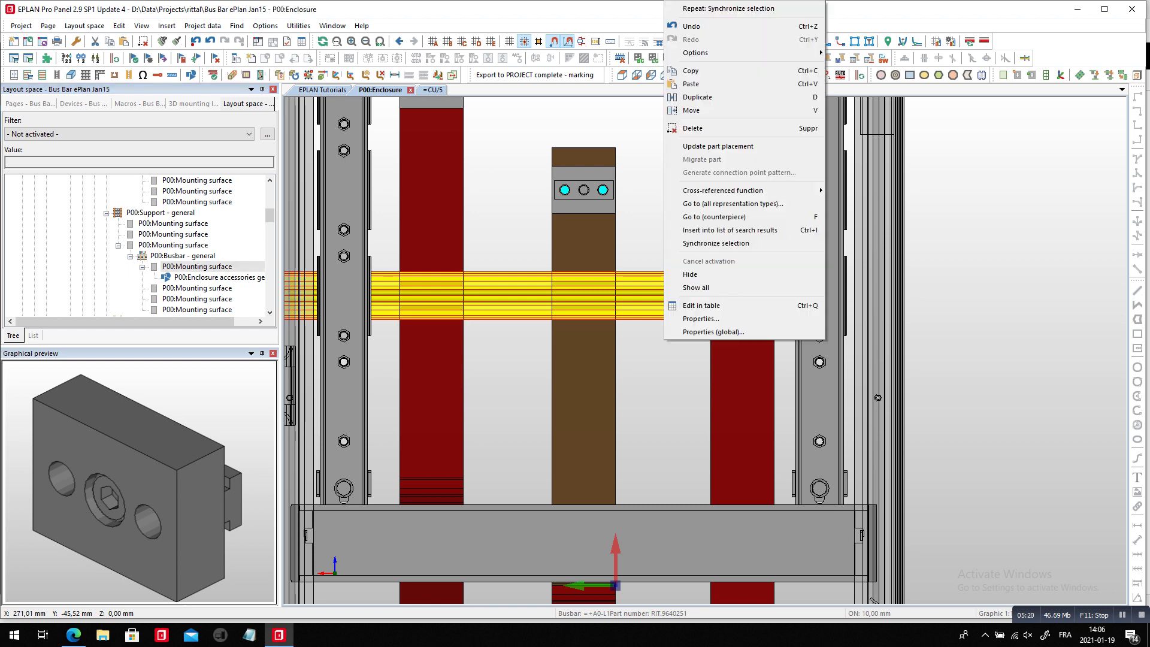
pyautogui.click(689, 275)
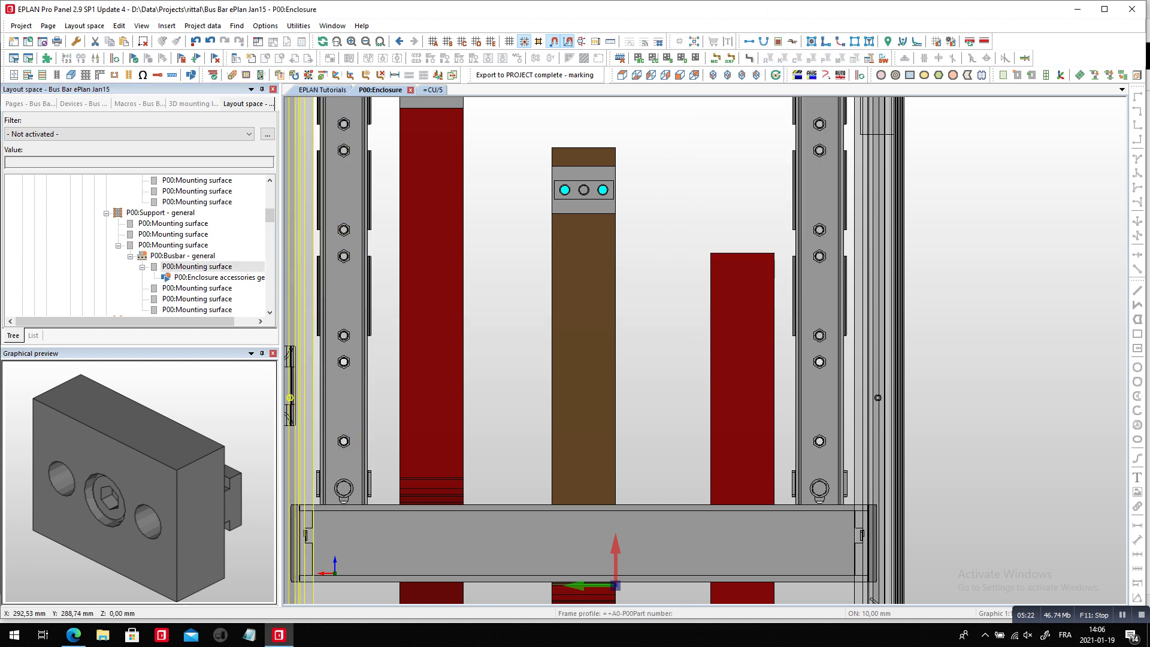
# Show the mounting surface of the hidden busbar L1 with its connection clamp again
pyautogui.rightClick(183, 266)
pyautogui.moveTo(239, 296)
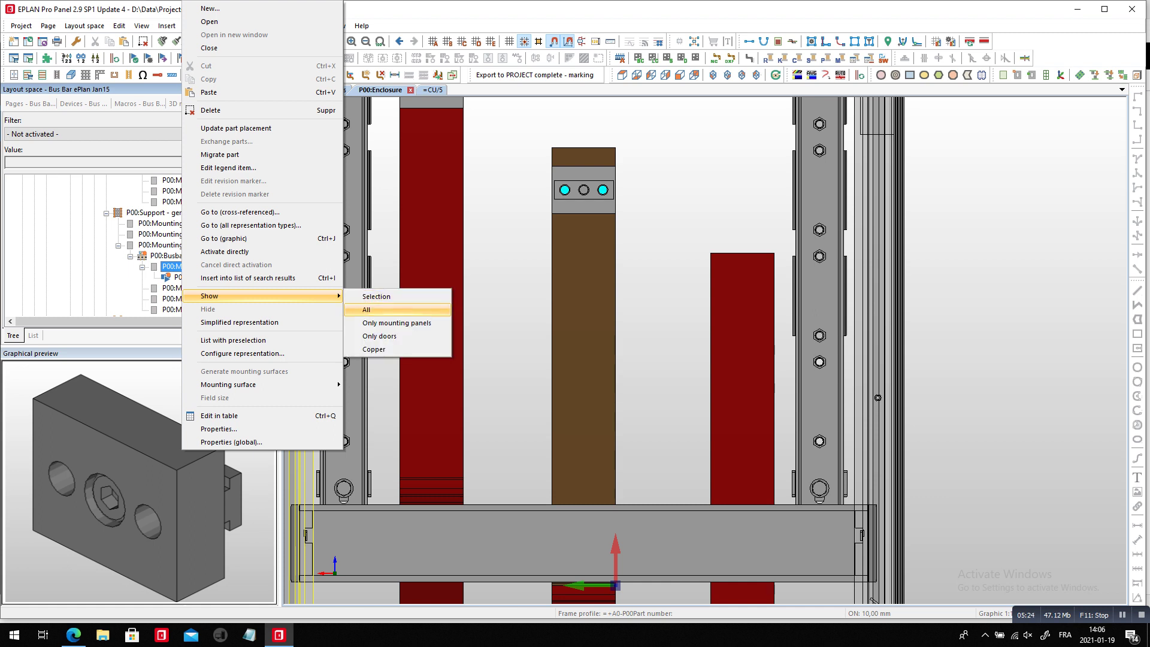
pyautogui.click(376, 296)
# Insert two 10.30 mm hole cut-outs in the vertical copper bar at busbar L1, centred on the clamp's two outer holes
pyautogui.scroll(3, 764, 296)
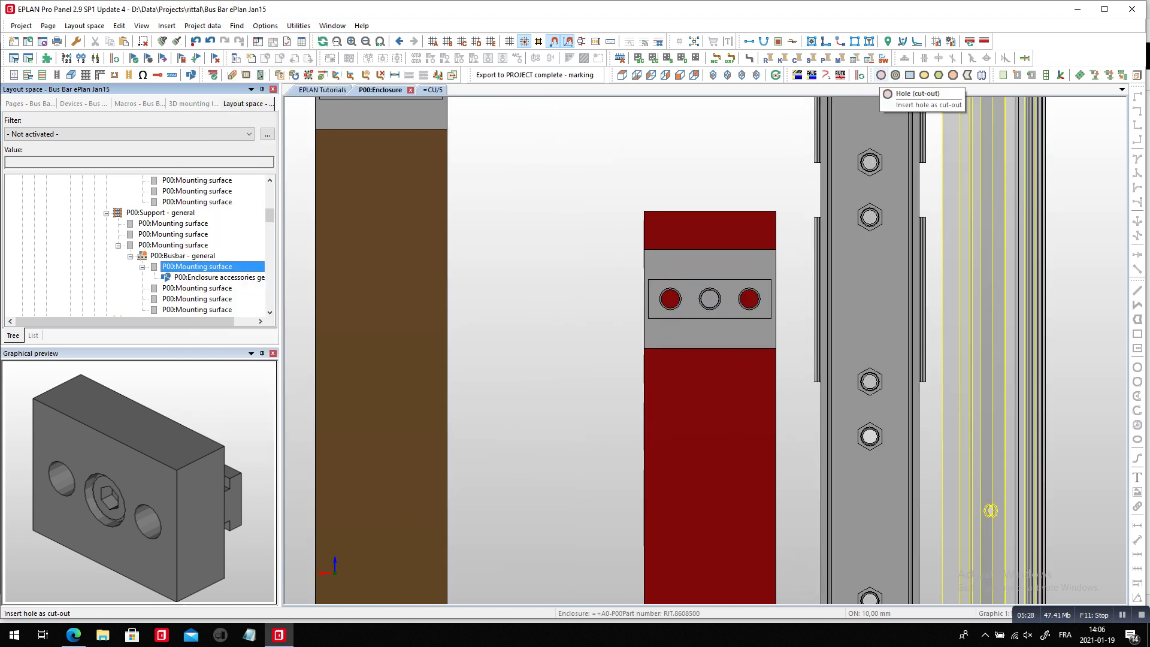
pyautogui.click(880, 75)
pyautogui.press('Return')
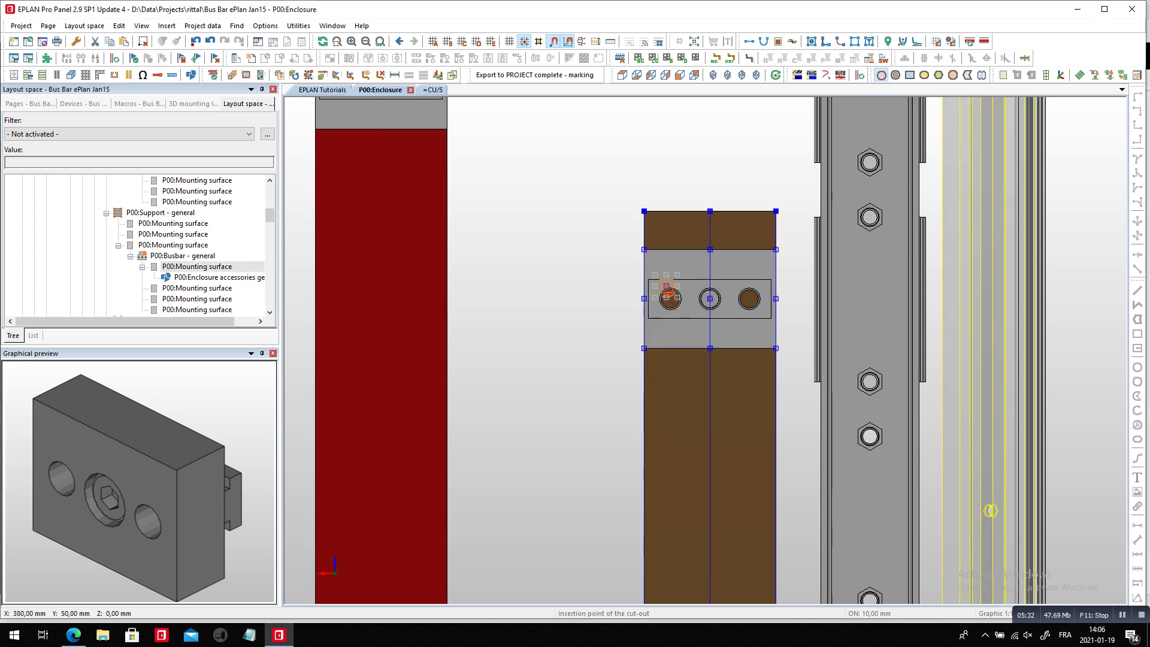
pyautogui.click(670, 298)
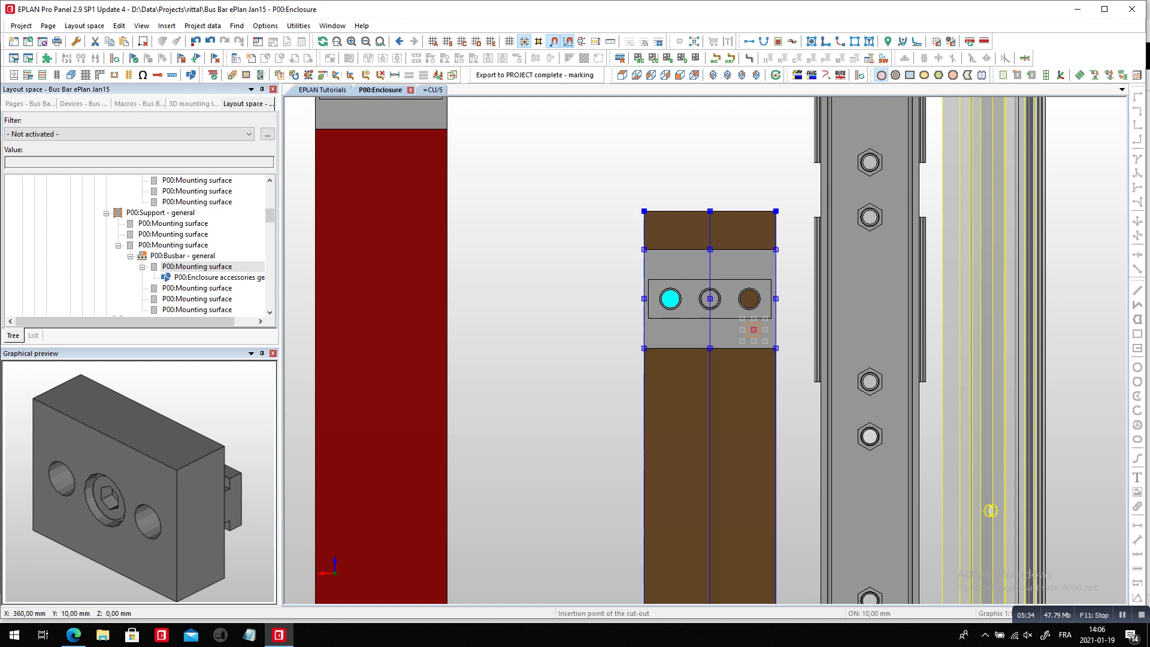
pyautogui.click(749, 298)
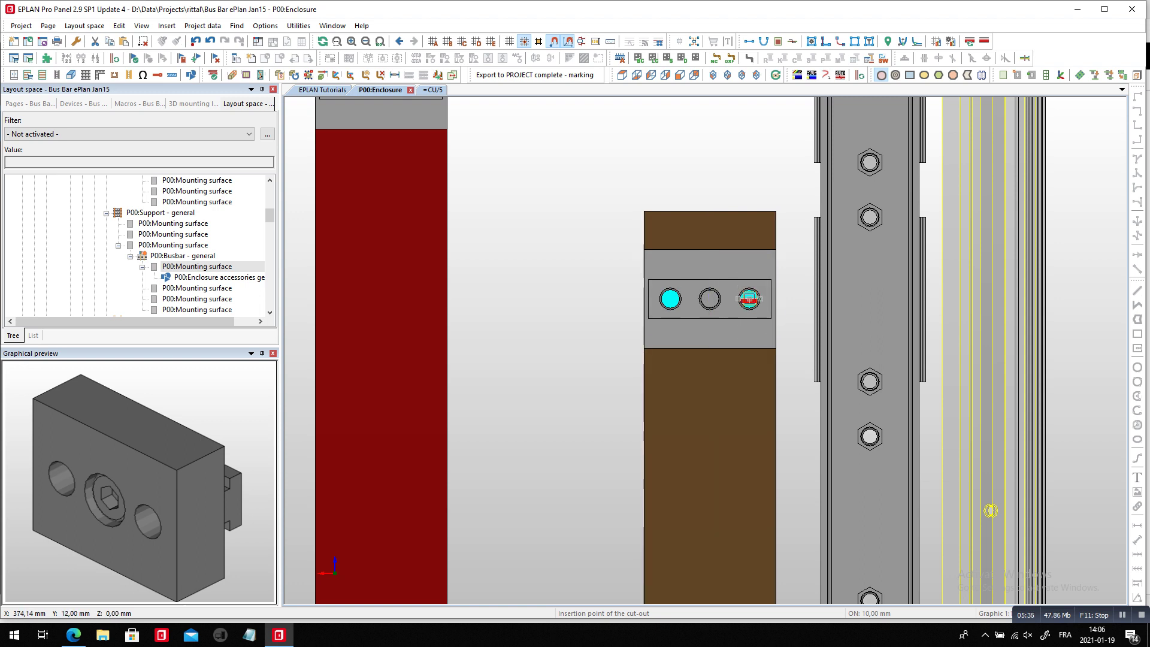
# Open copper unfold page 1 (P00L1A) from the CU pages and update its outdated unfold report
pyautogui.press('Escape')
pyautogui.press('F12')
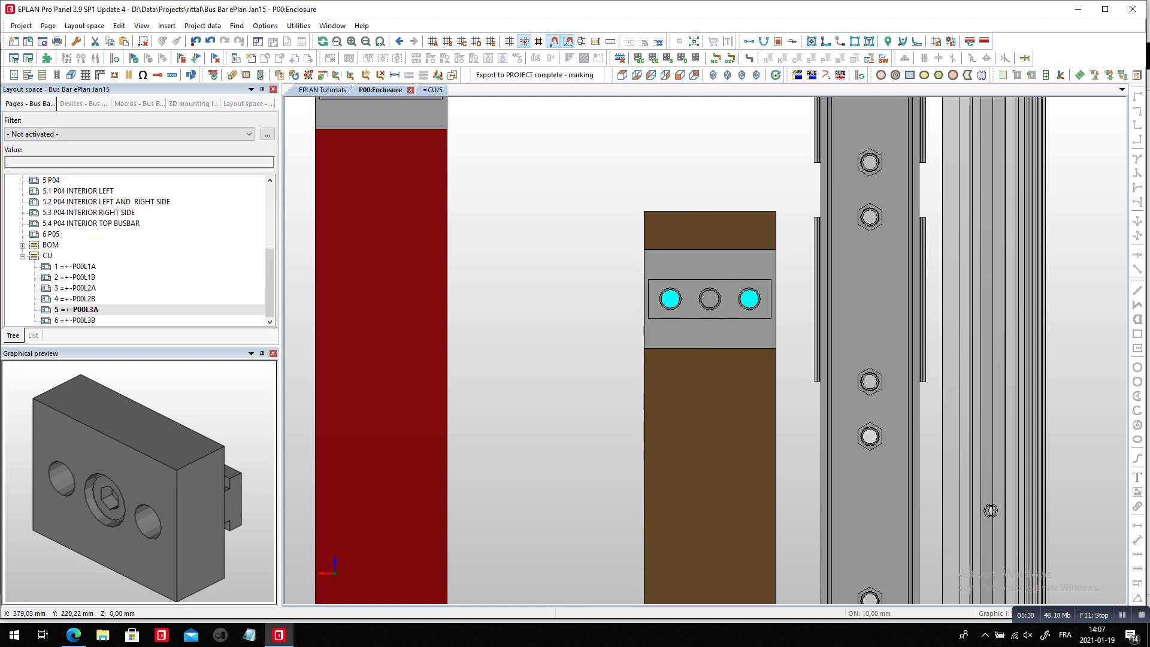
pyautogui.doubleClick(75, 266)
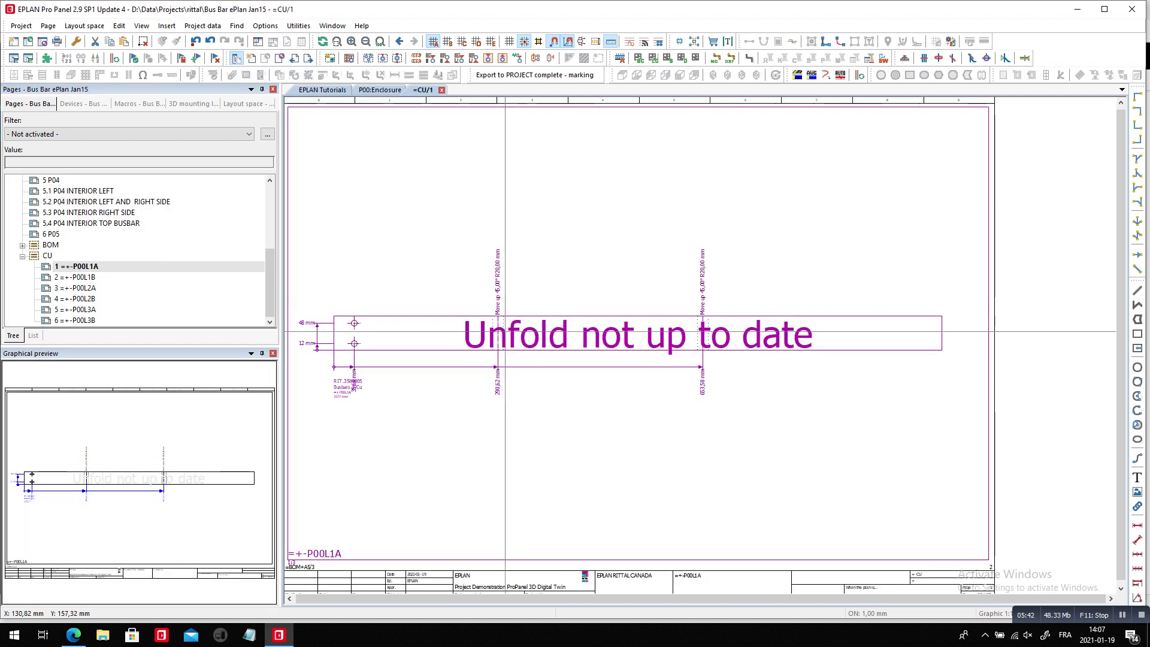
pyautogui.click(299, 25)
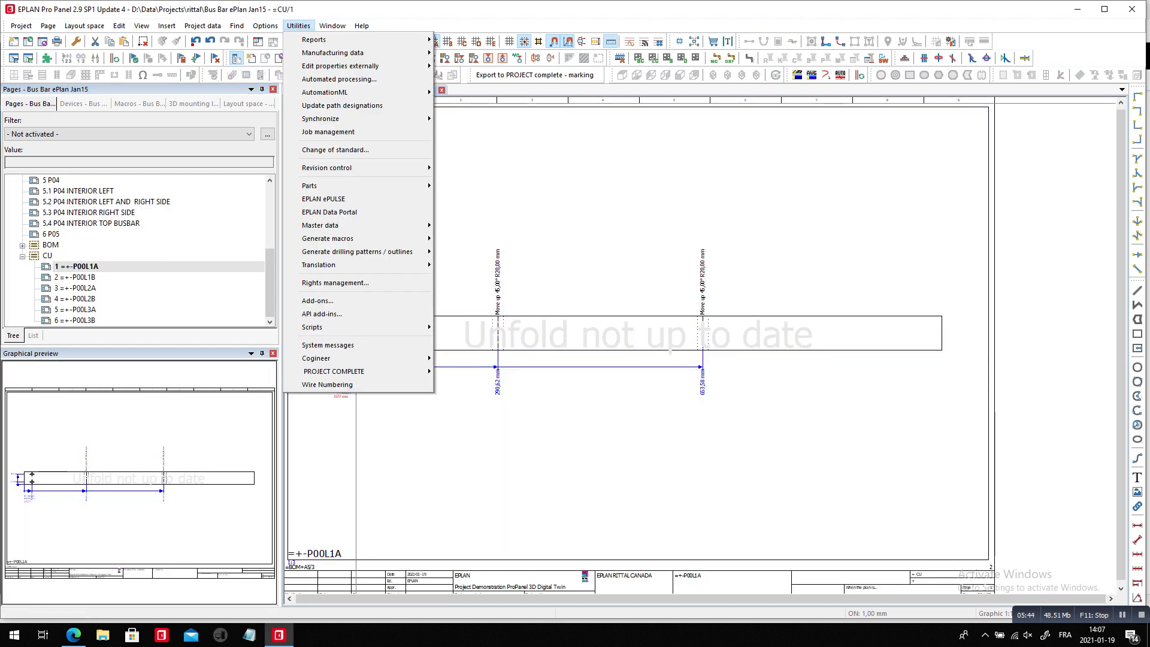
pyautogui.moveTo(462, 36)
pyautogui.click(514, 57)
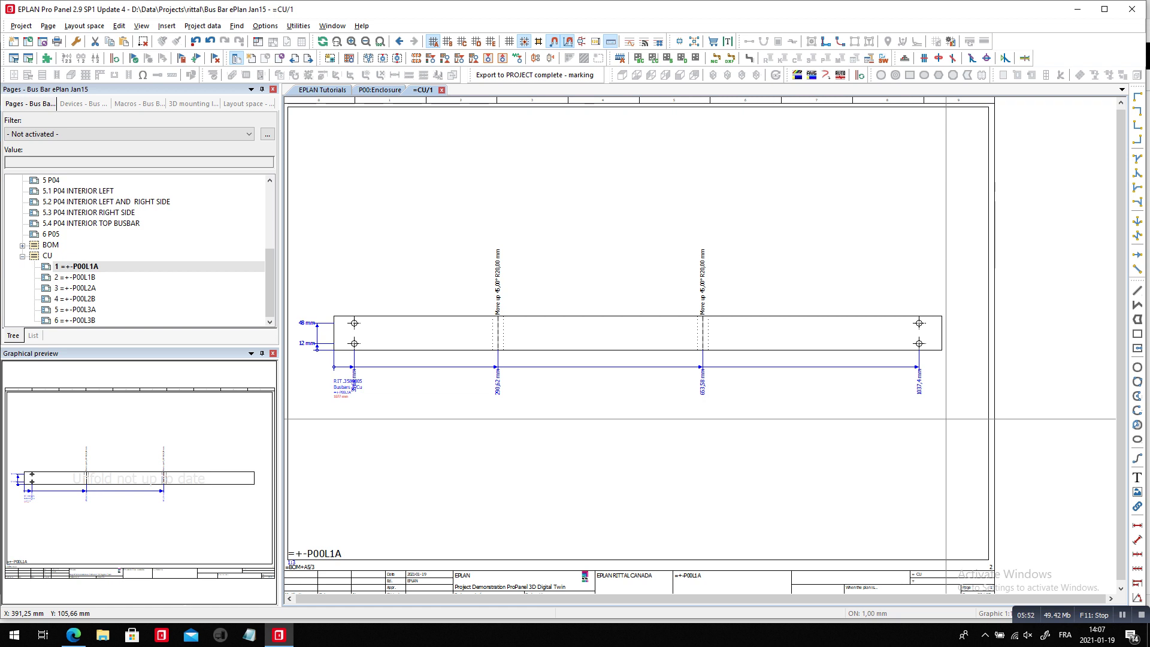
# Switch to the web browser and show the EPLAN Canada website
pyautogui.hotkey('alt', 'Tab')
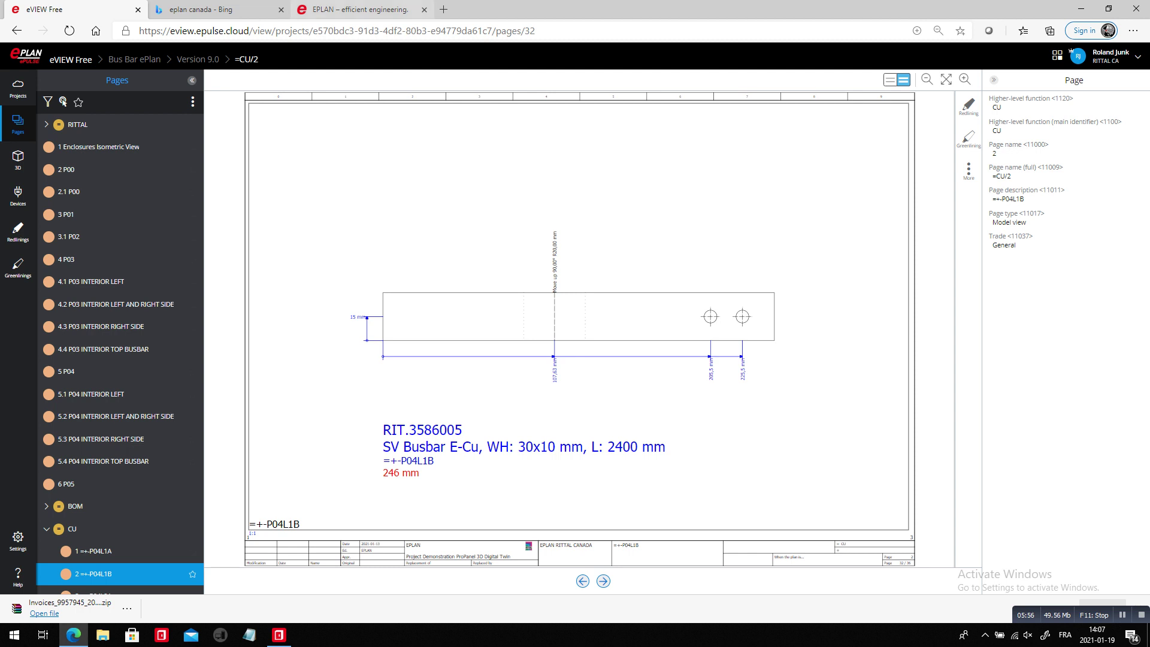
pyautogui.click(362, 10)
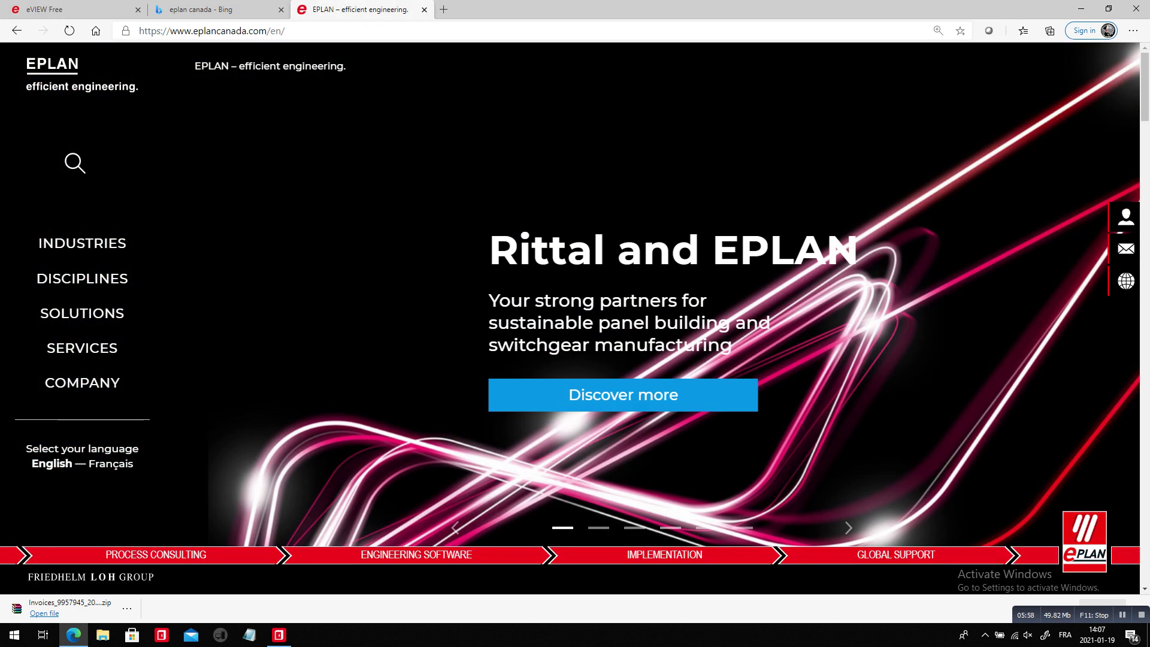